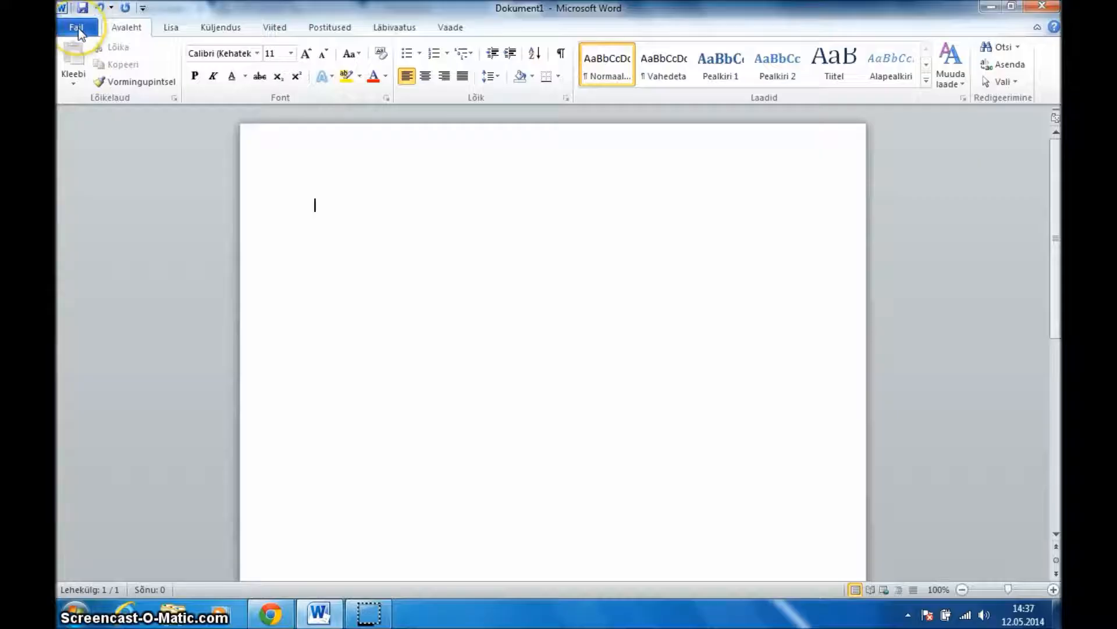
- Create a new document from the Brošüürid template "Voldik (21,6 x 28 cm, horisontaalne, kaheks volditud)"
click(76, 28)
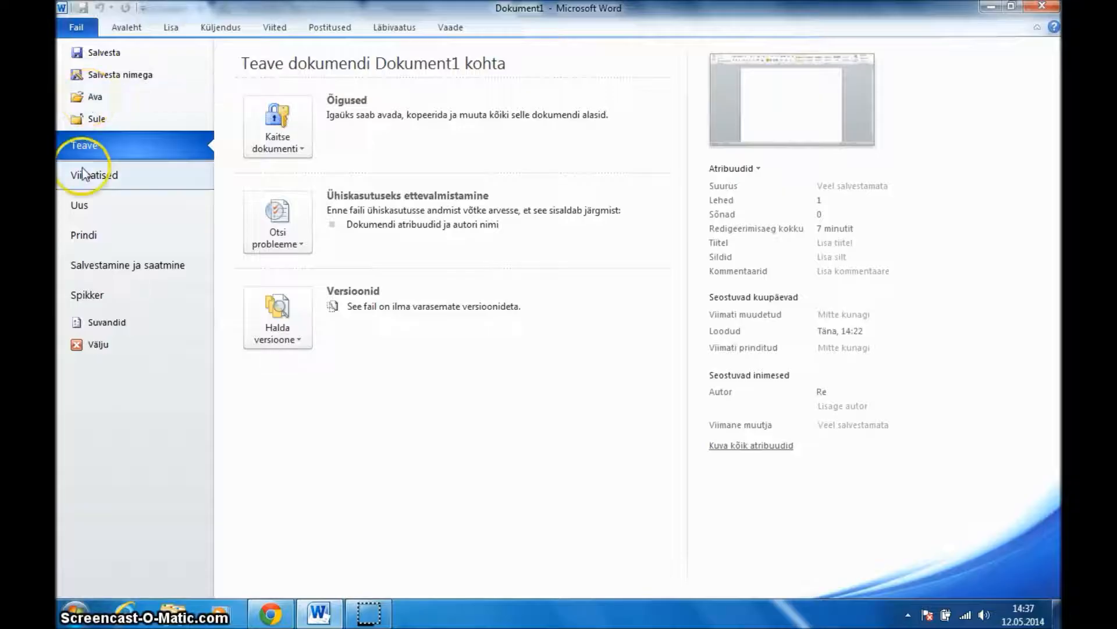
click(82, 205)
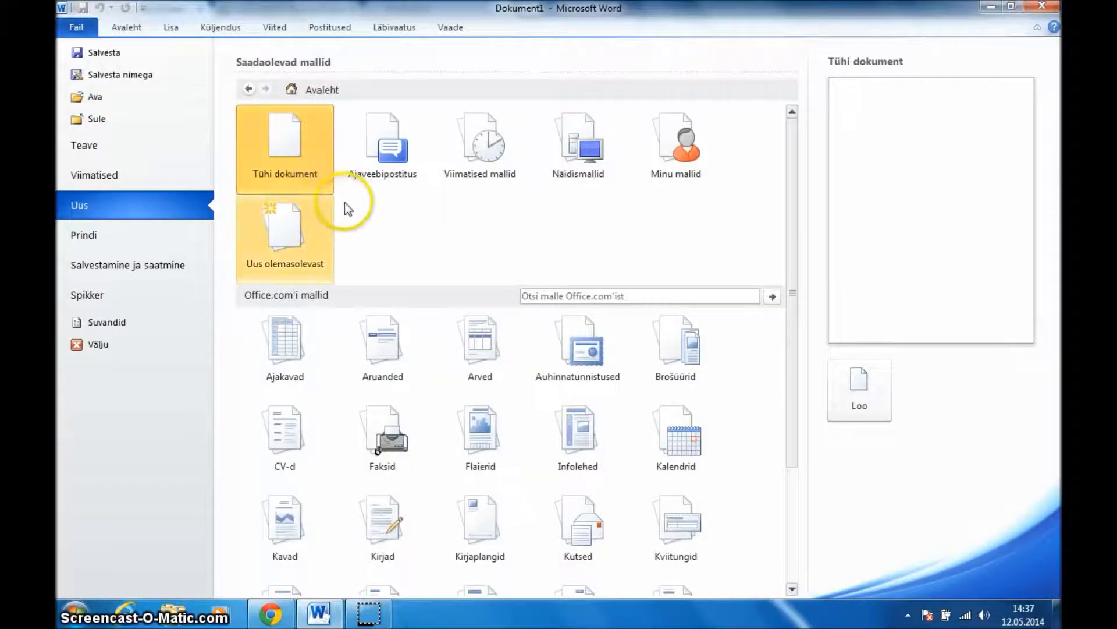
click(679, 348)
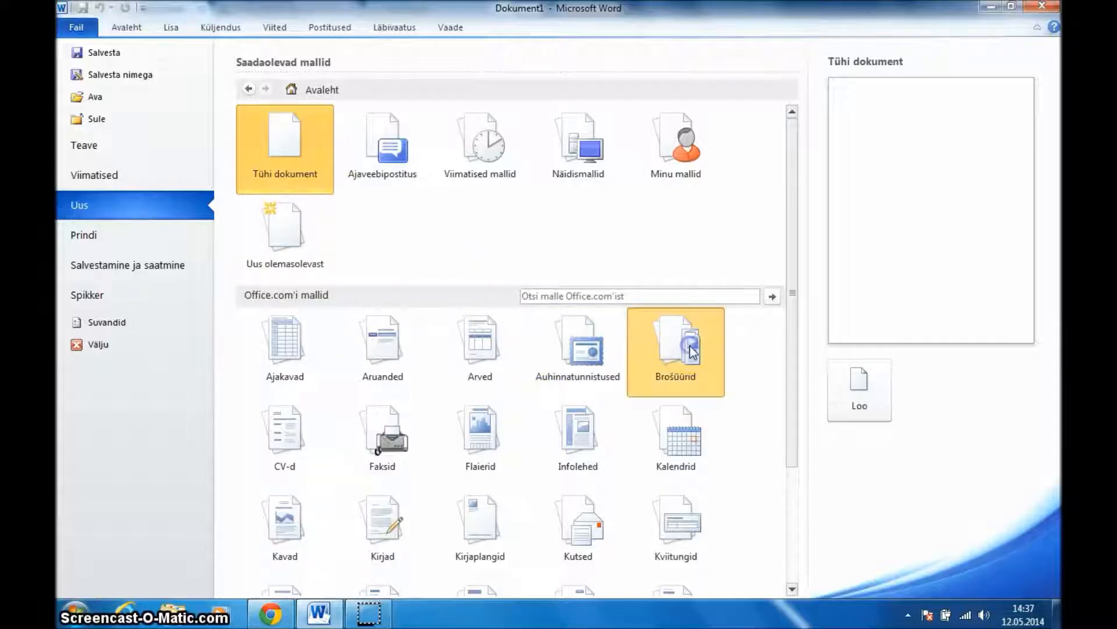
click(305, 178)
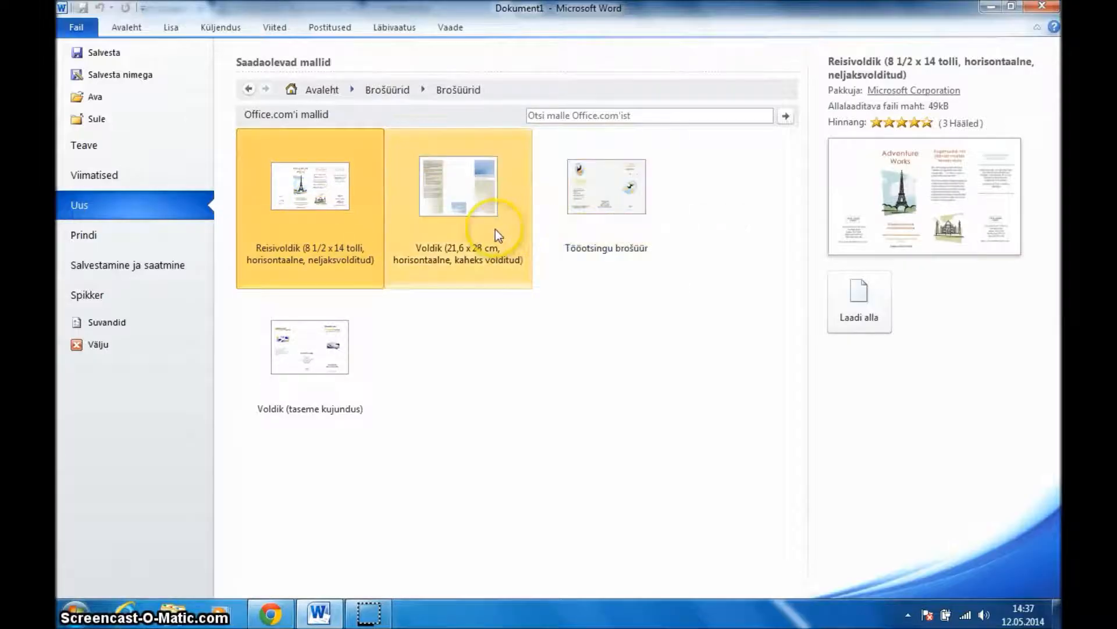
click(477, 201)
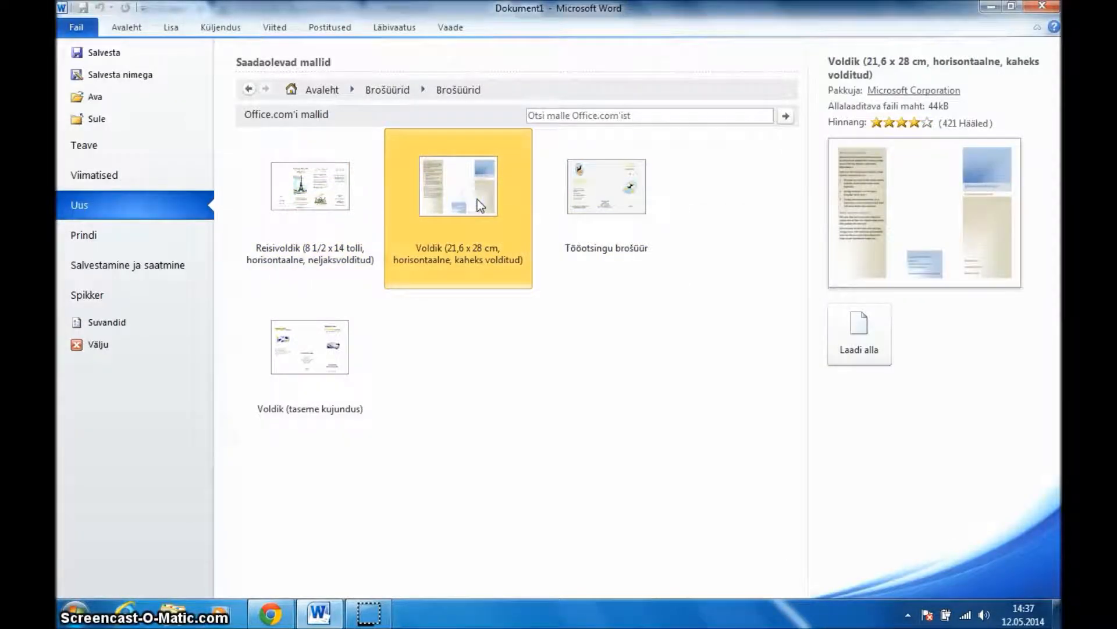
double_click(478, 200)
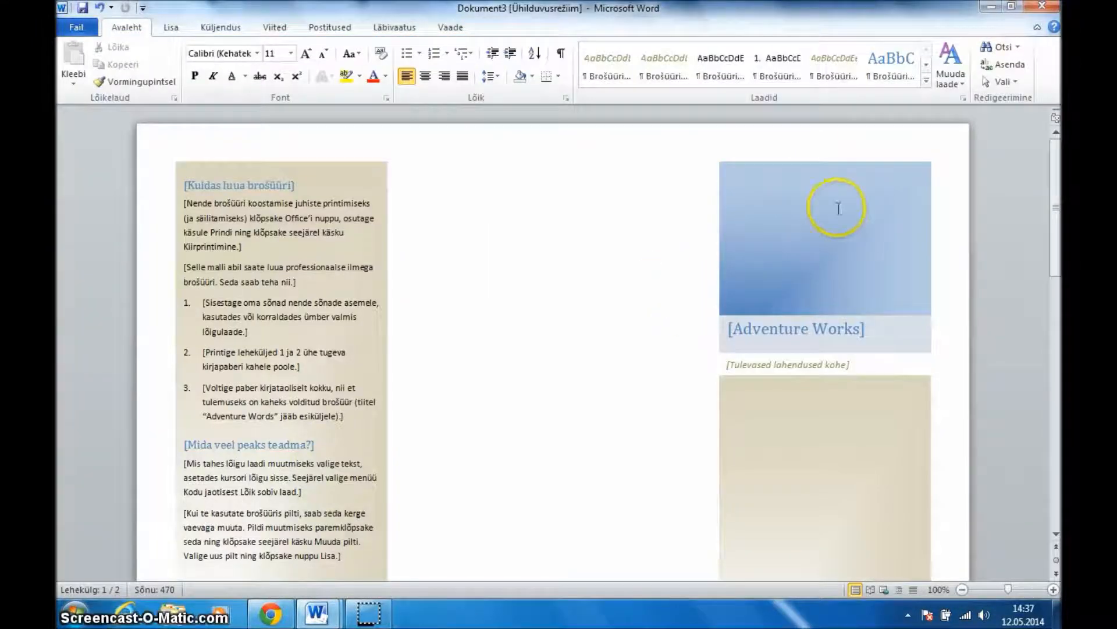
- Replace the "[Adventure Works]" title on the brochure's front cover with "Voldik"
drag(1056, 180, 1058, 207)
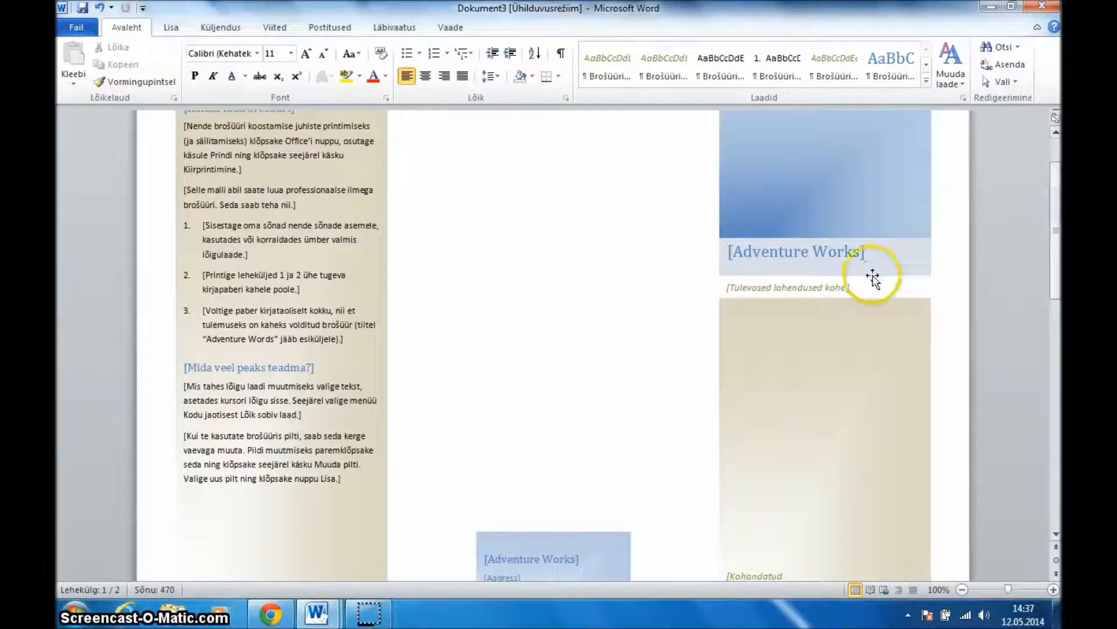
click(840, 256)
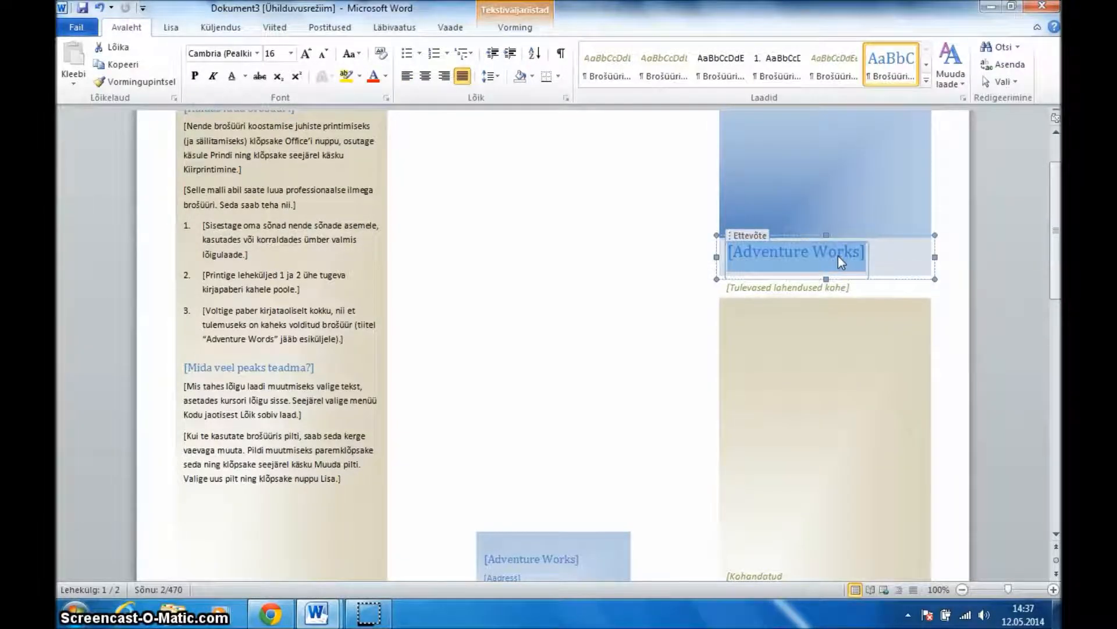
text(Va)
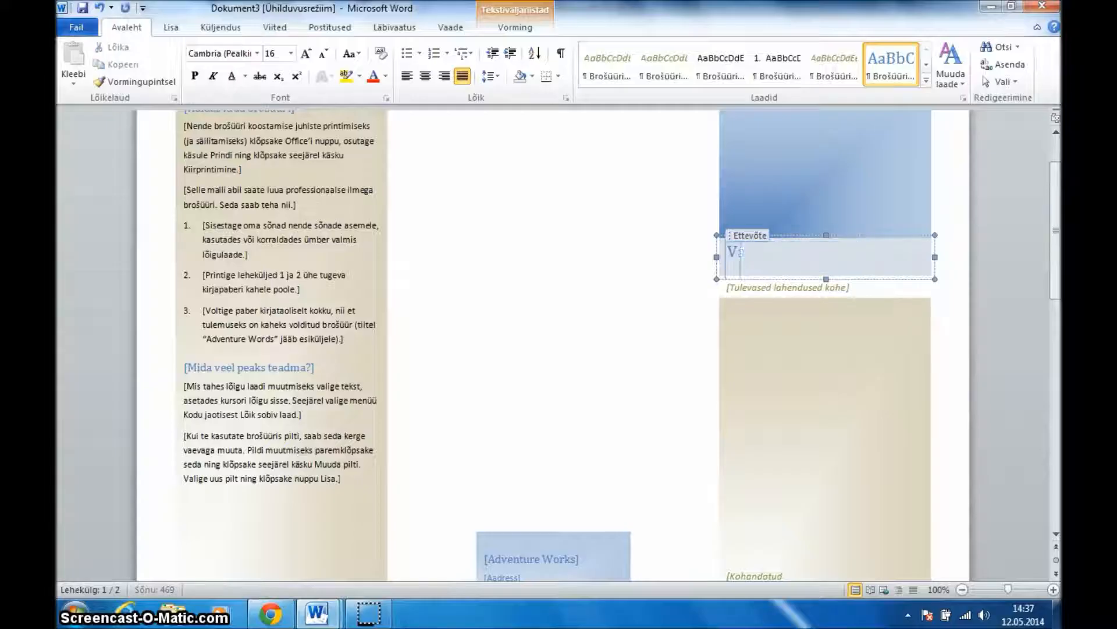
key(BackSpace)
key(BackSpace)
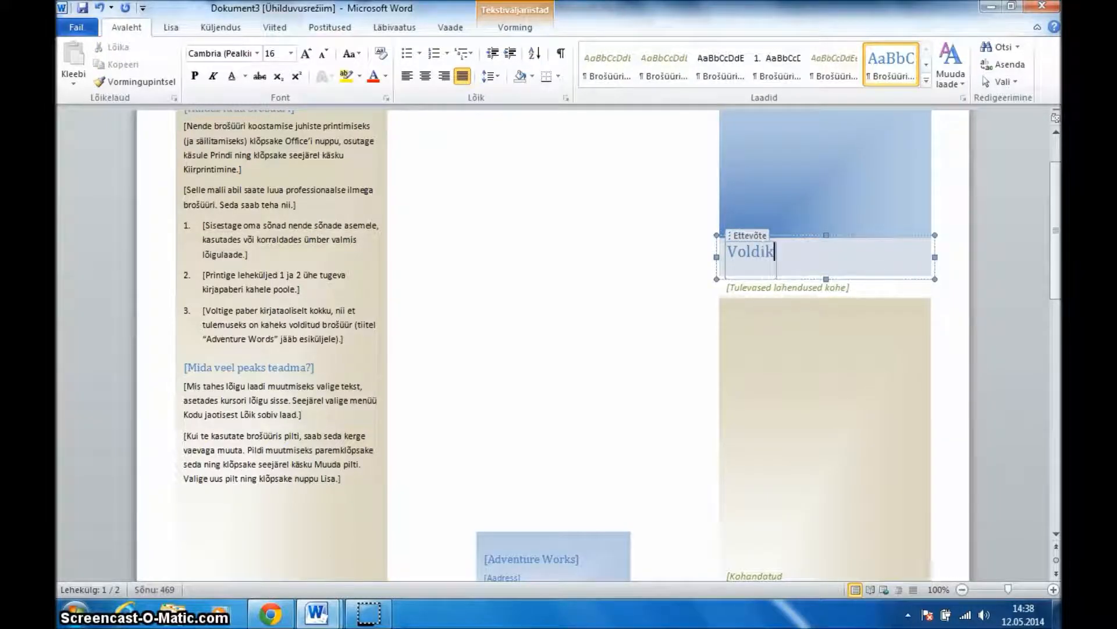
- Delete the "[Tulevased lahendused kohe]" tagline text box beneath the cover title
click(782, 291)
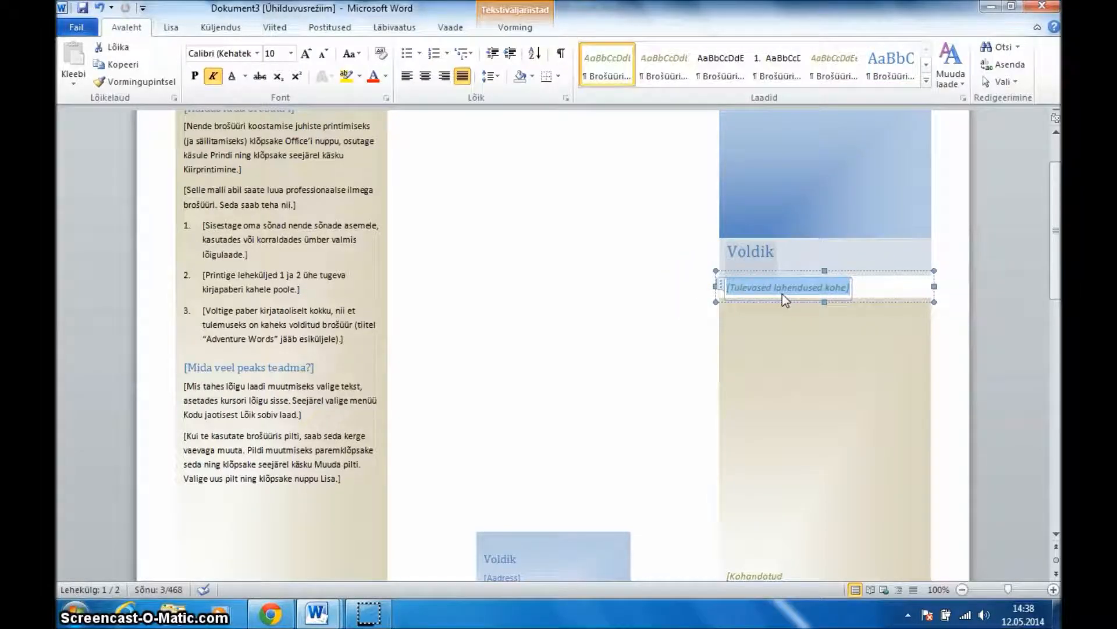
click(843, 271)
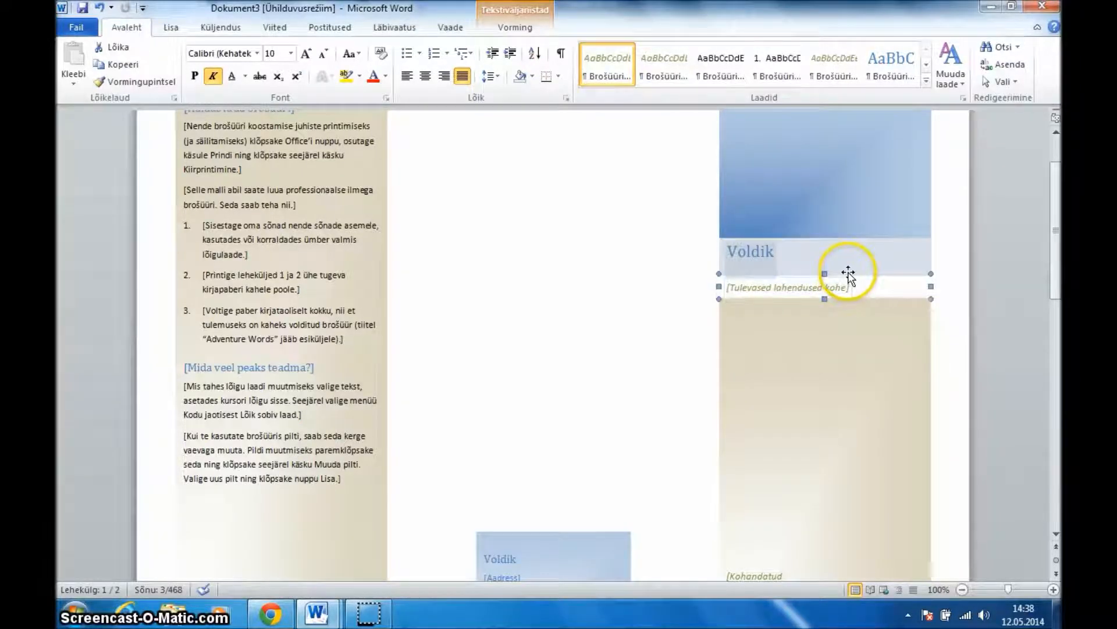
click(846, 276)
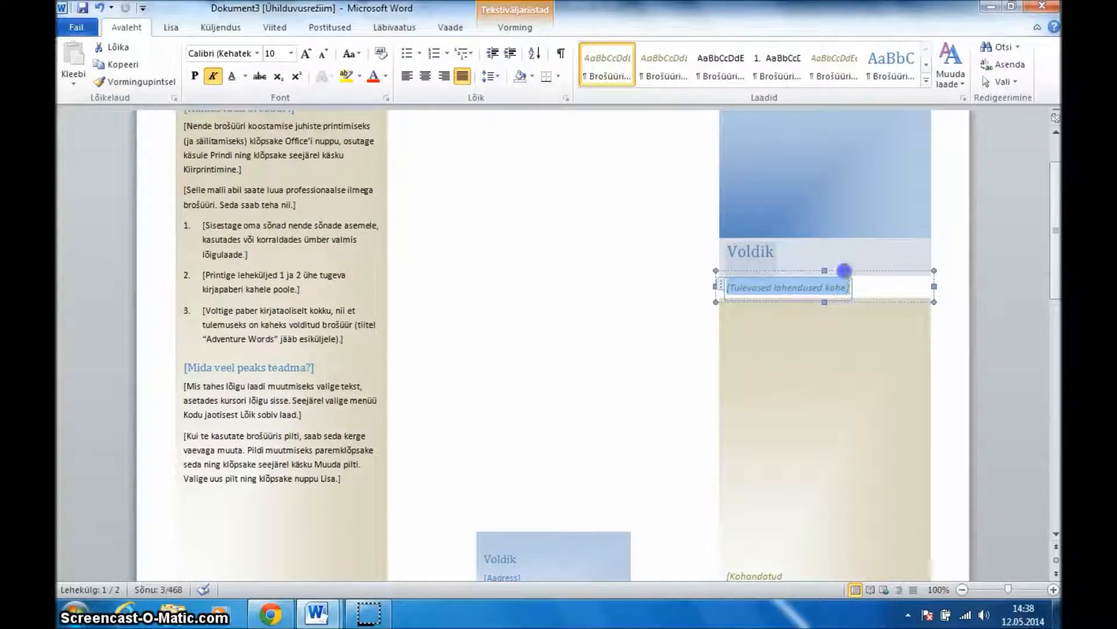
click(844, 270)
key(ctrl+z)
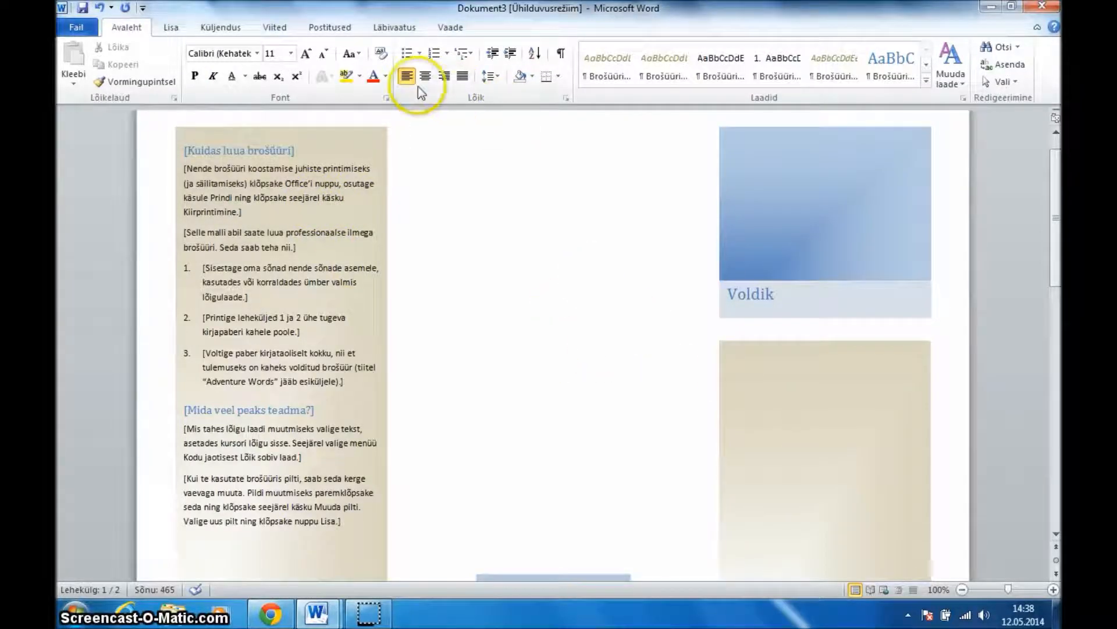
- Insert a "Lihtne tekstiväli" text box at the head of the blank middle column and narrow it to about 6.4 cm
click(171, 27)
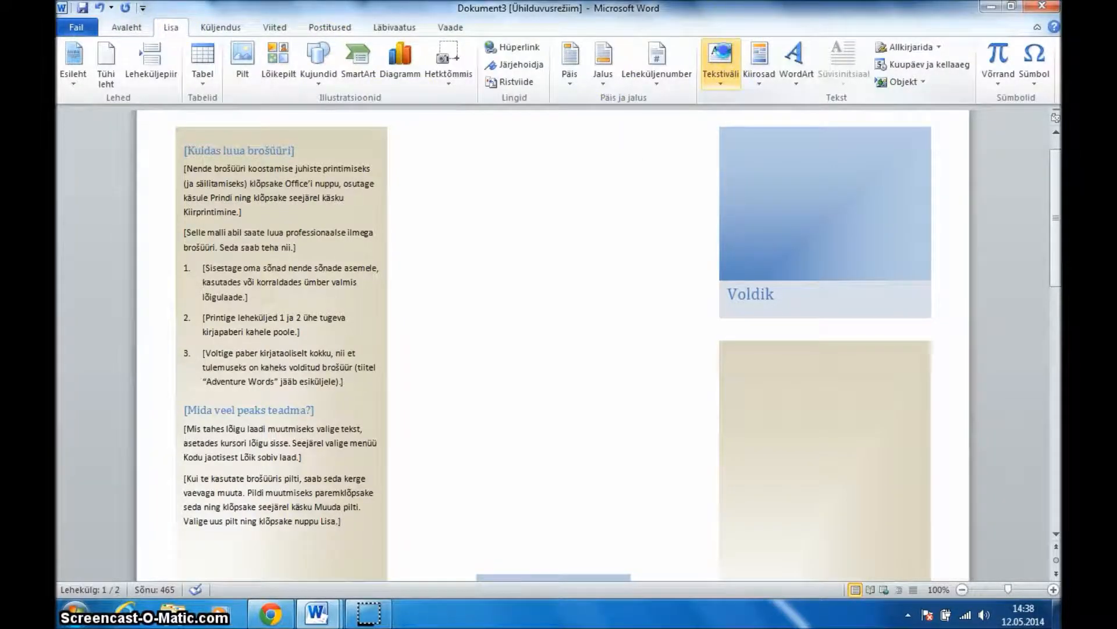
click(720, 62)
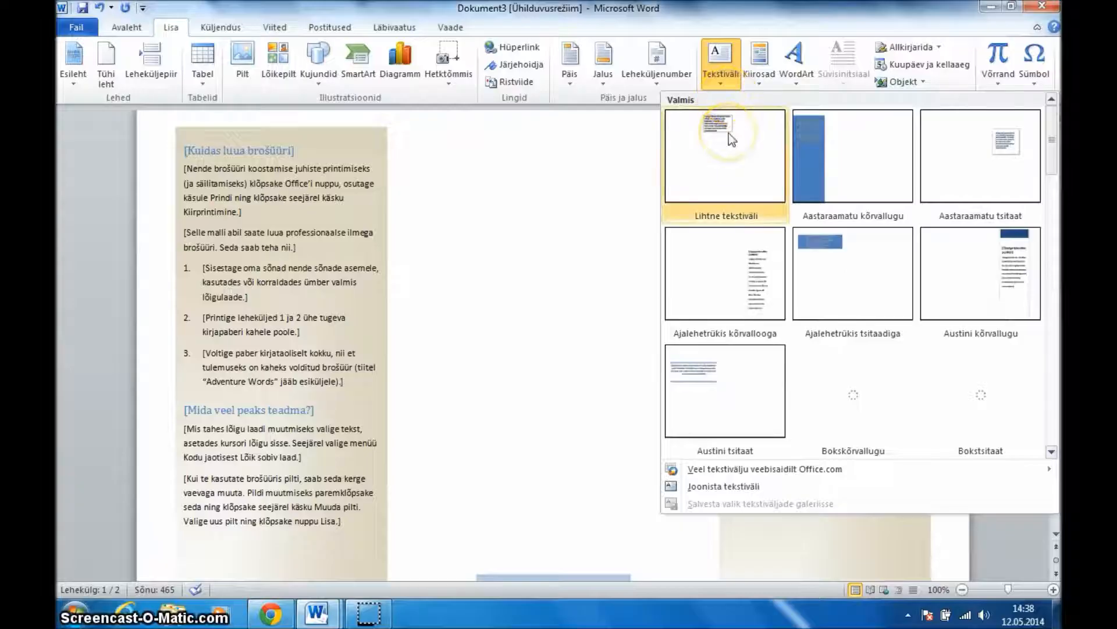
click(729, 134)
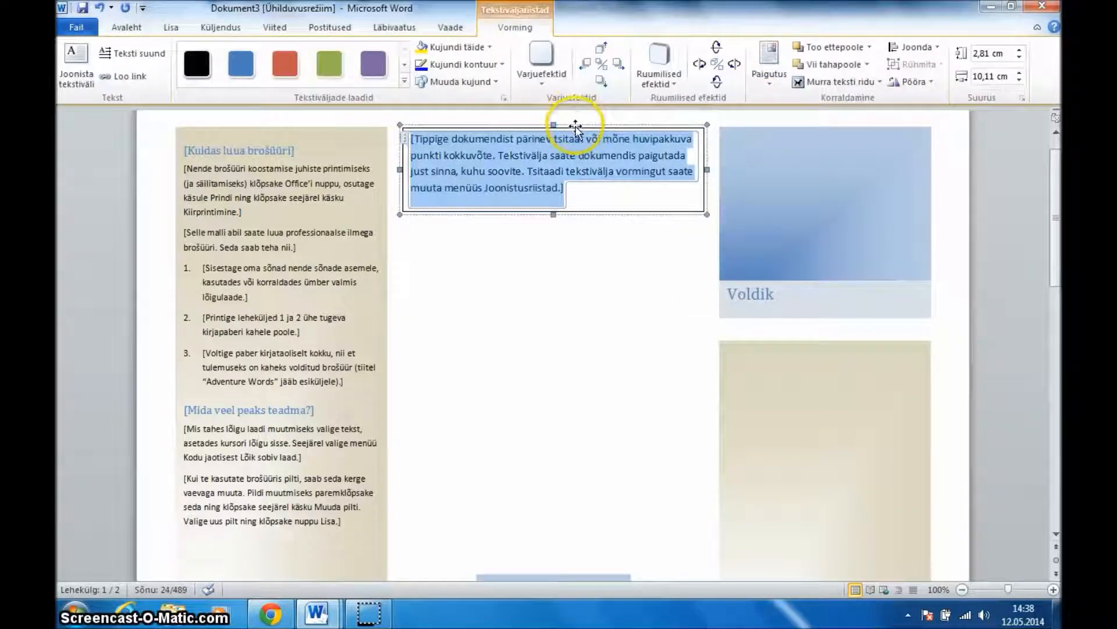
click(646, 170)
drag(645, 170, 617, 171)
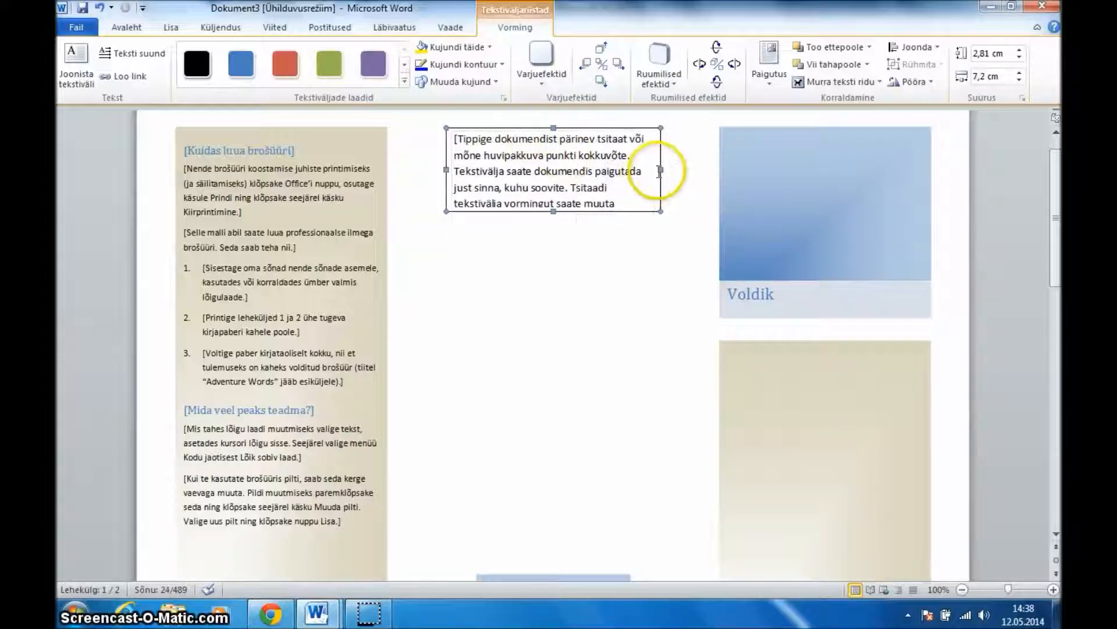
drag(642, 167, 638, 168)
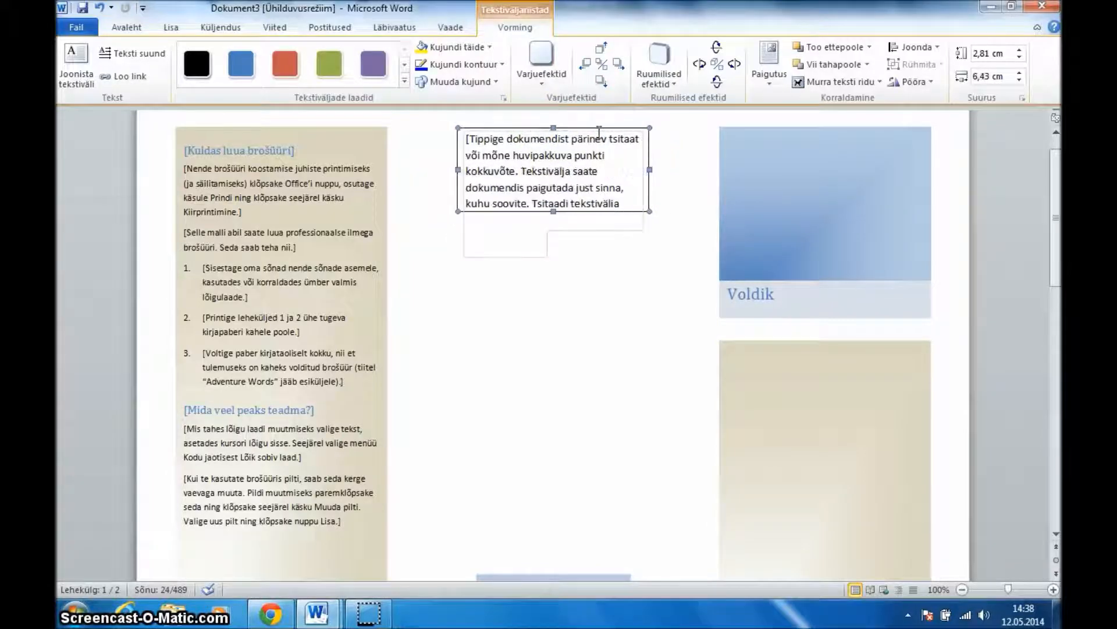
- Replace the new text box's placeholder text with "Tagumine kaas"
triple_click(571, 155)
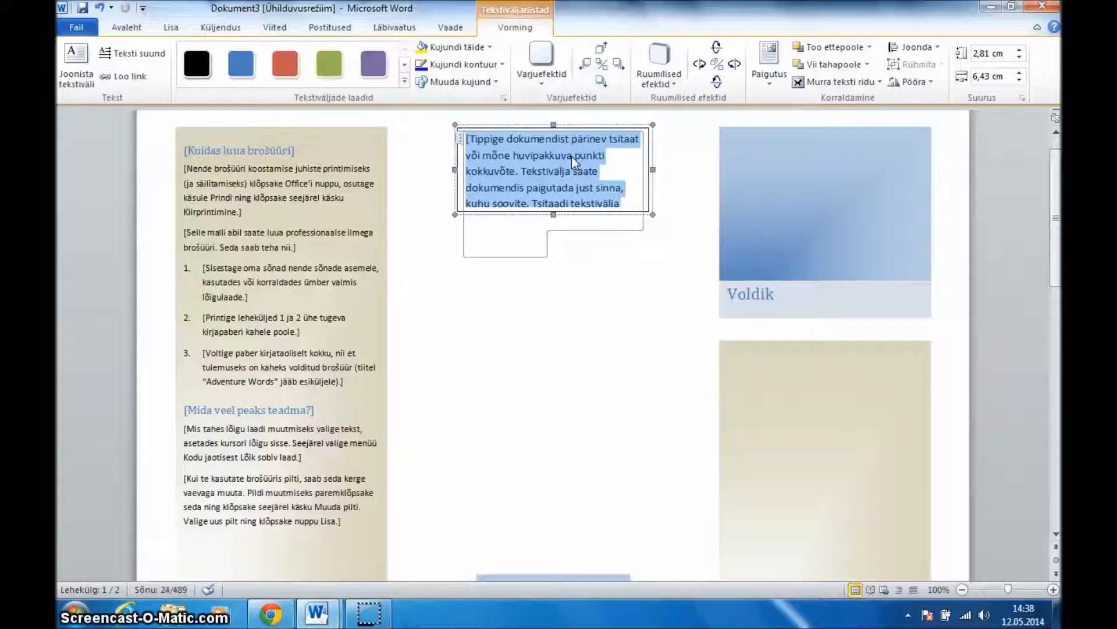
text(Tagu)
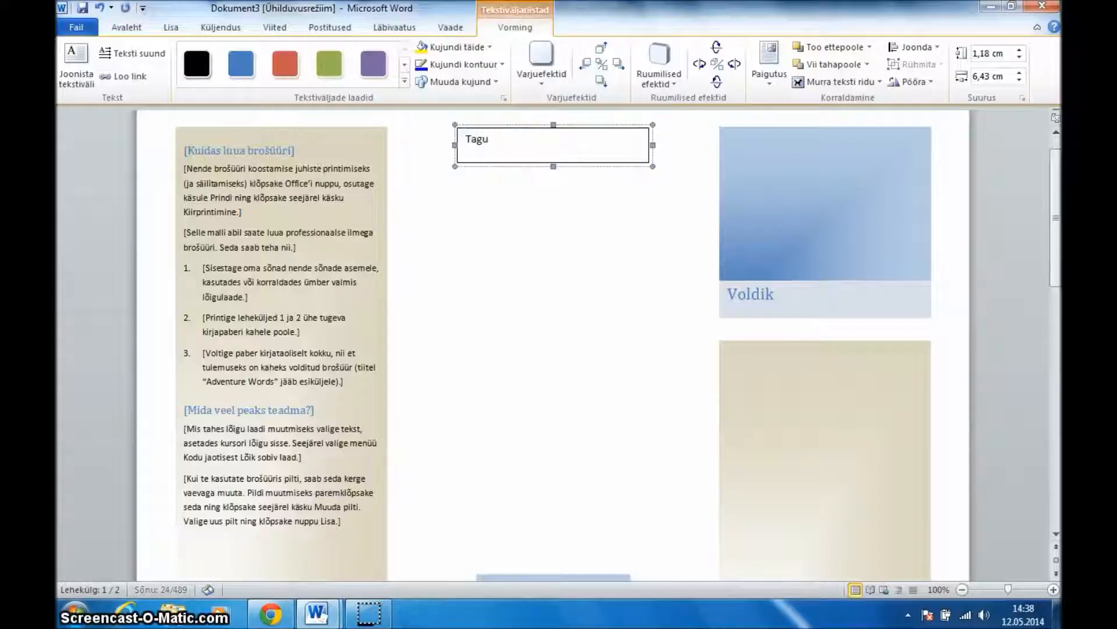
text(mine kaas)
click(624, 444)
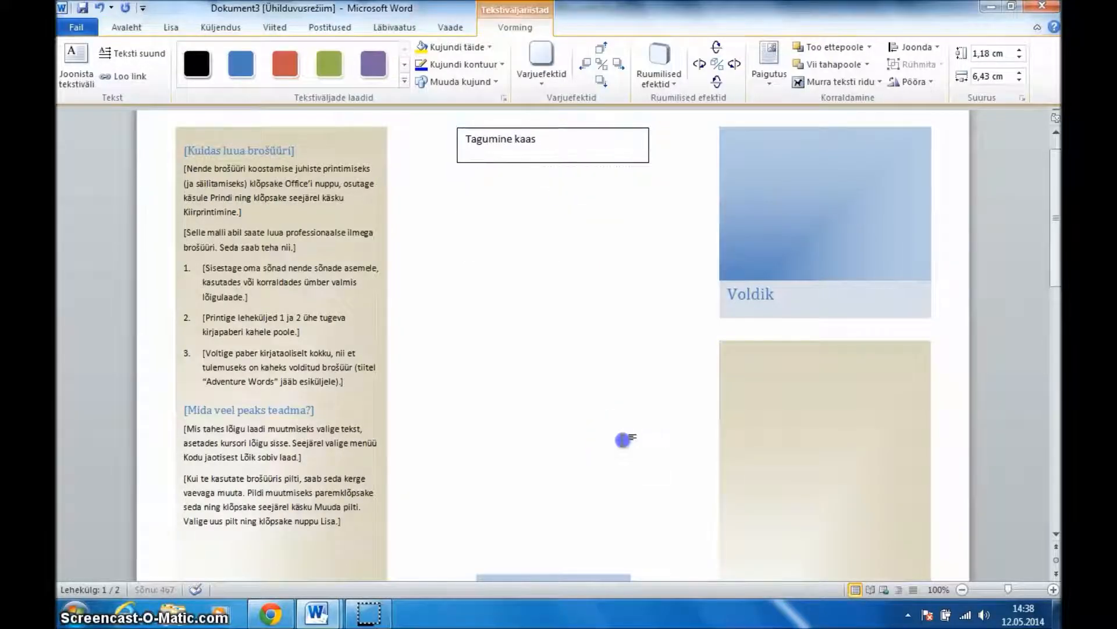
- Remove the outline from the "Tagumine kaas" text box with the Kontuurita option
click(529, 129)
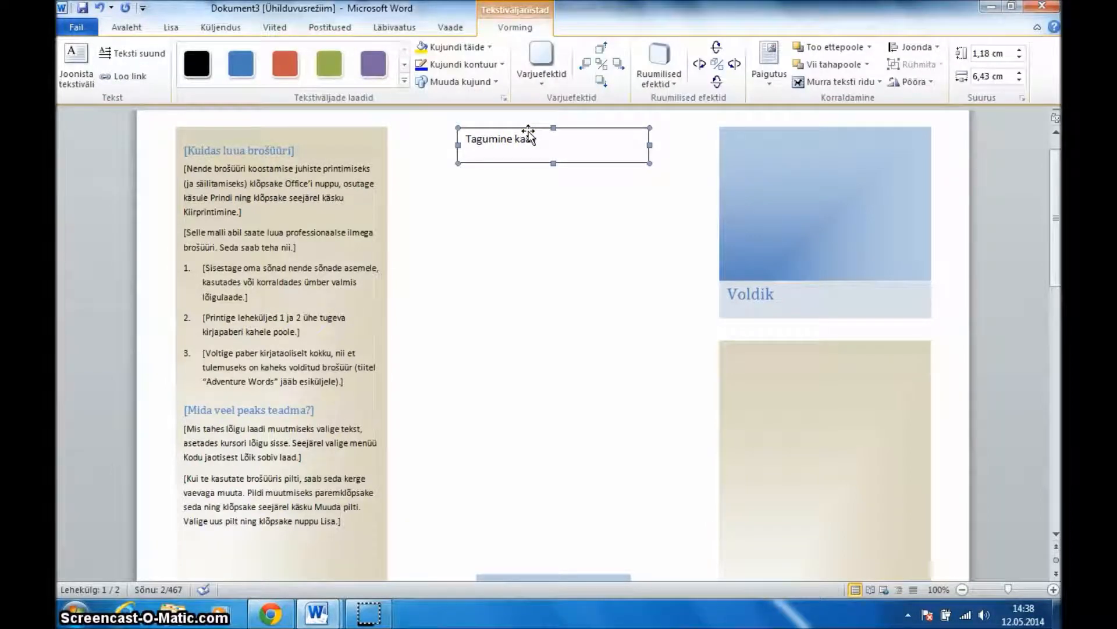
click(516, 19)
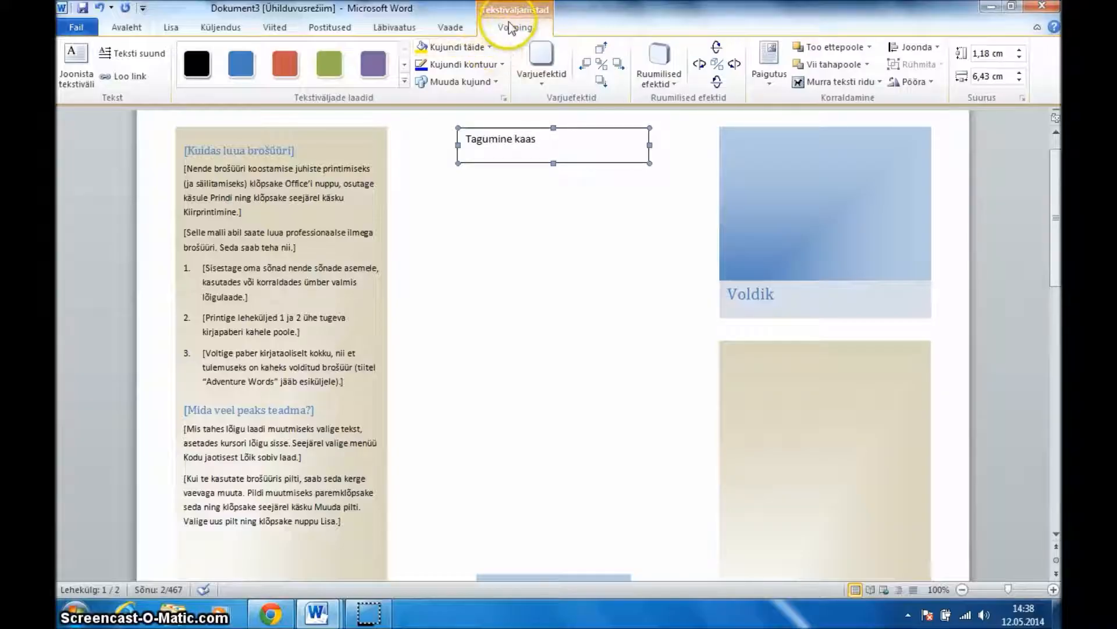
click(497, 65)
click(443, 196)
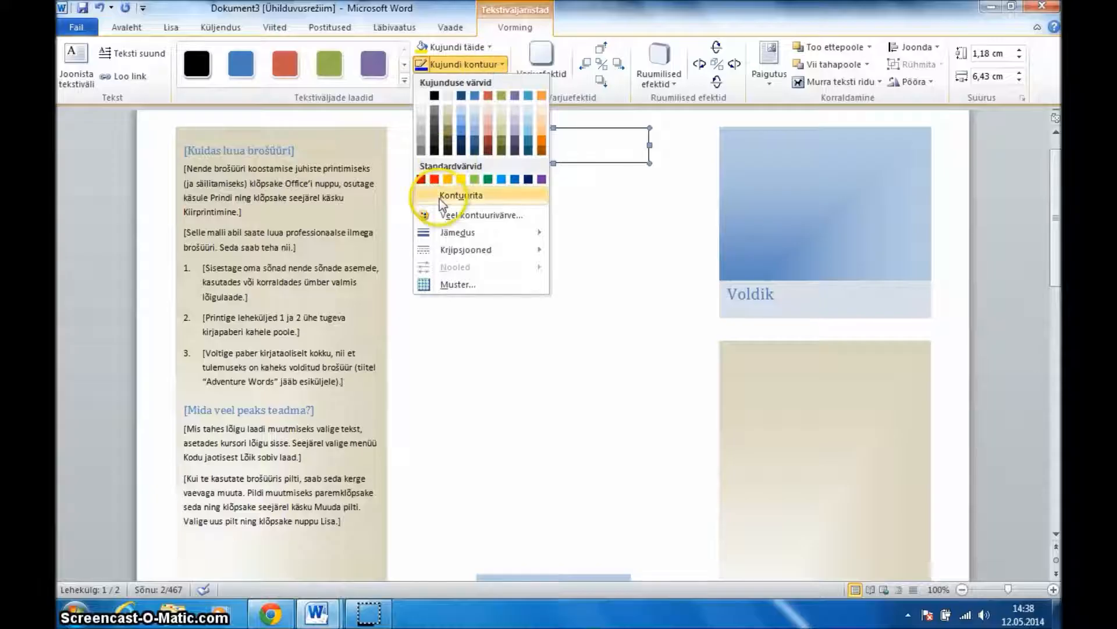
click(536, 218)
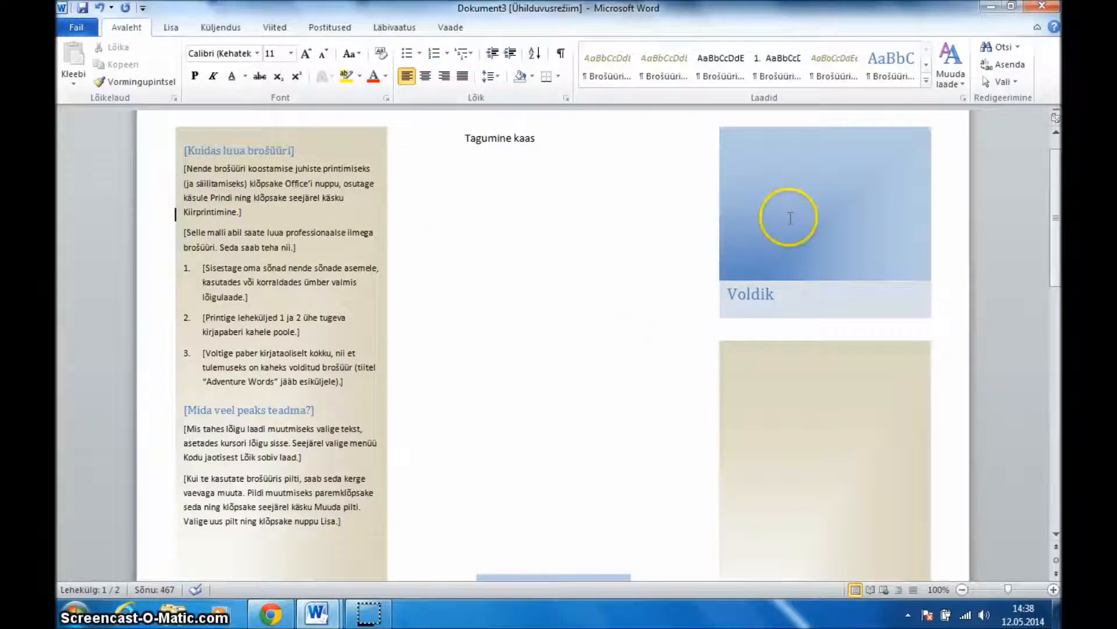
- Remove the fill from the beige panel beneath the cover title using the Täiteta option
click(809, 425)
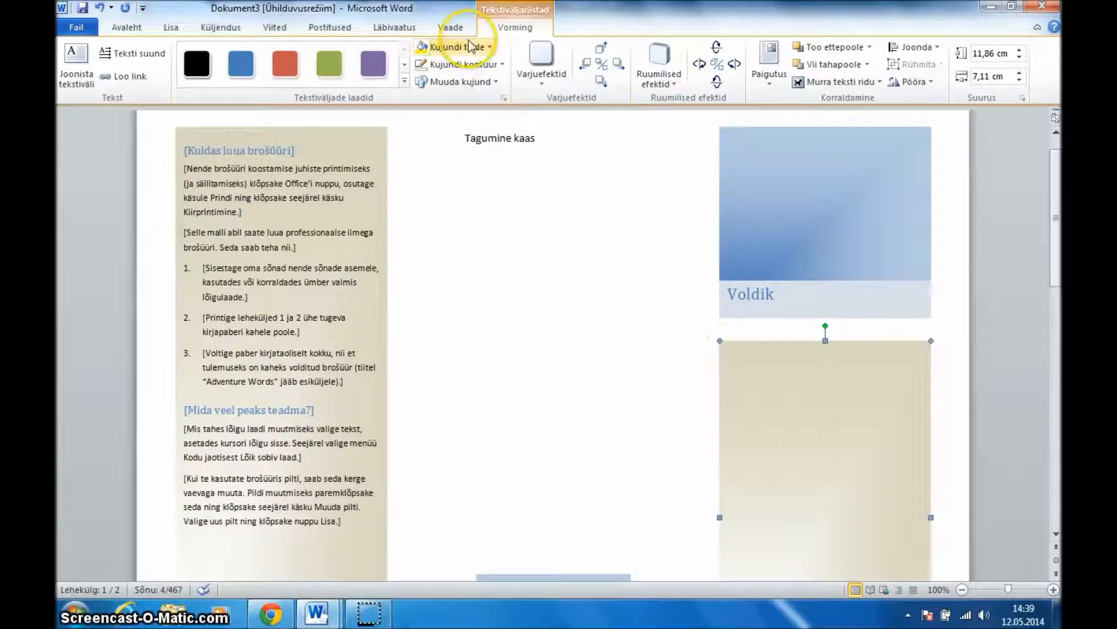
click(488, 47)
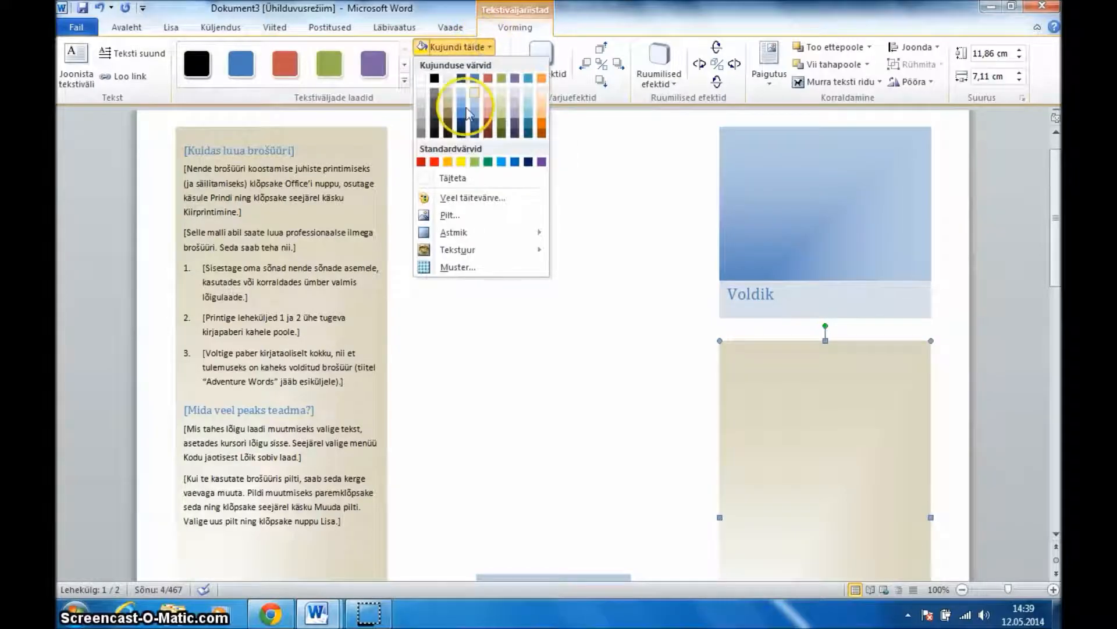
click(439, 176)
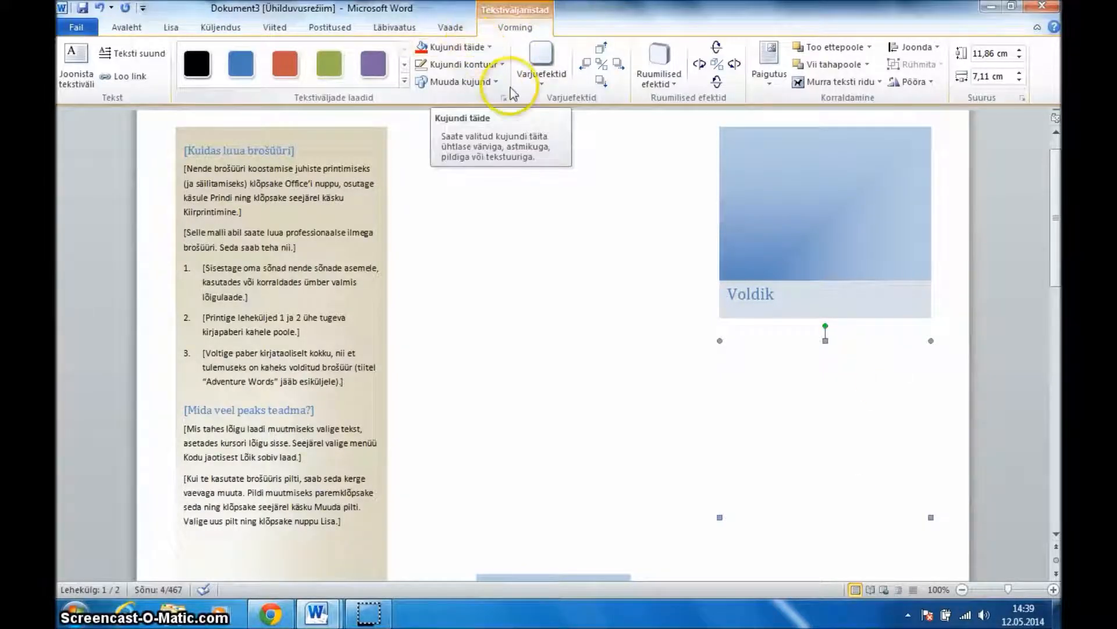
right_click(767, 376)
- Fill the blue cover panel above the title with standard red and apply a light gradient that deepens from left to right
click(799, 186)
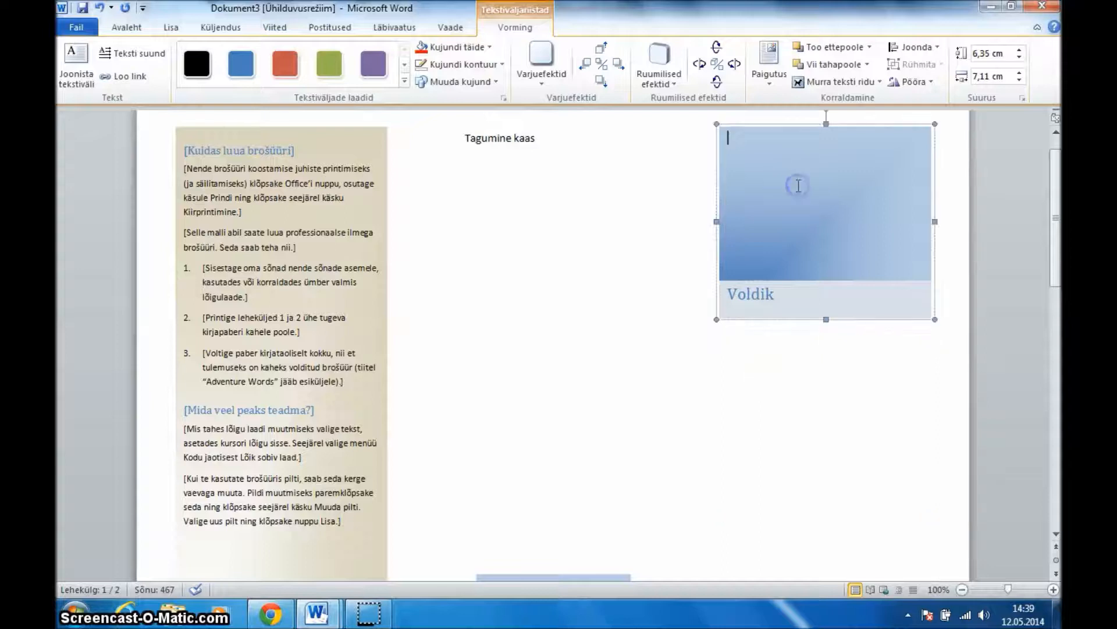
click(490, 47)
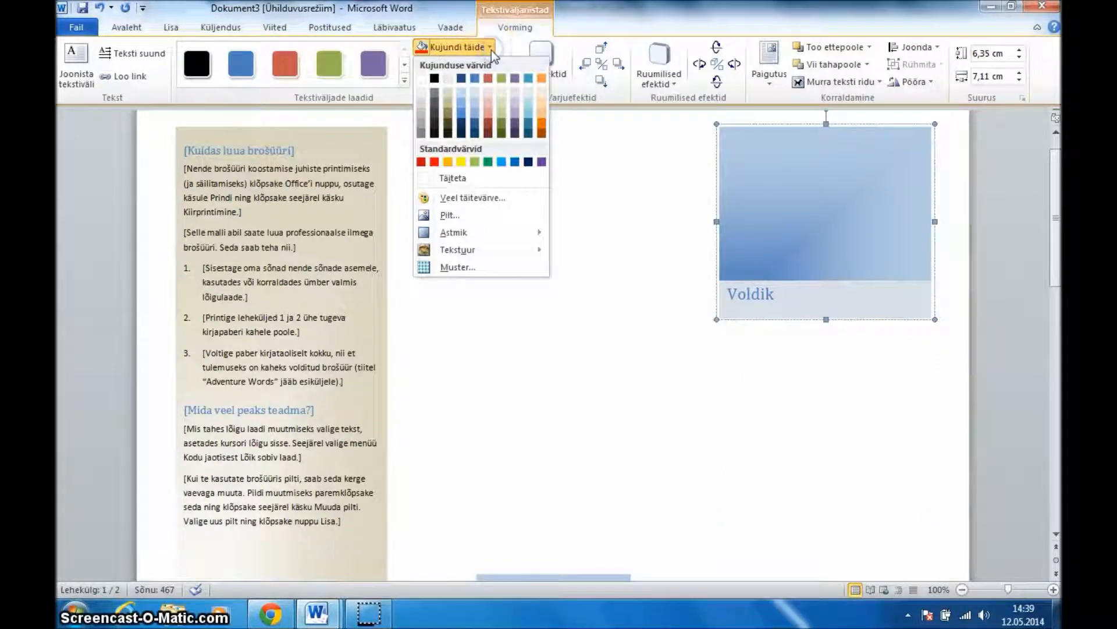
click(434, 162)
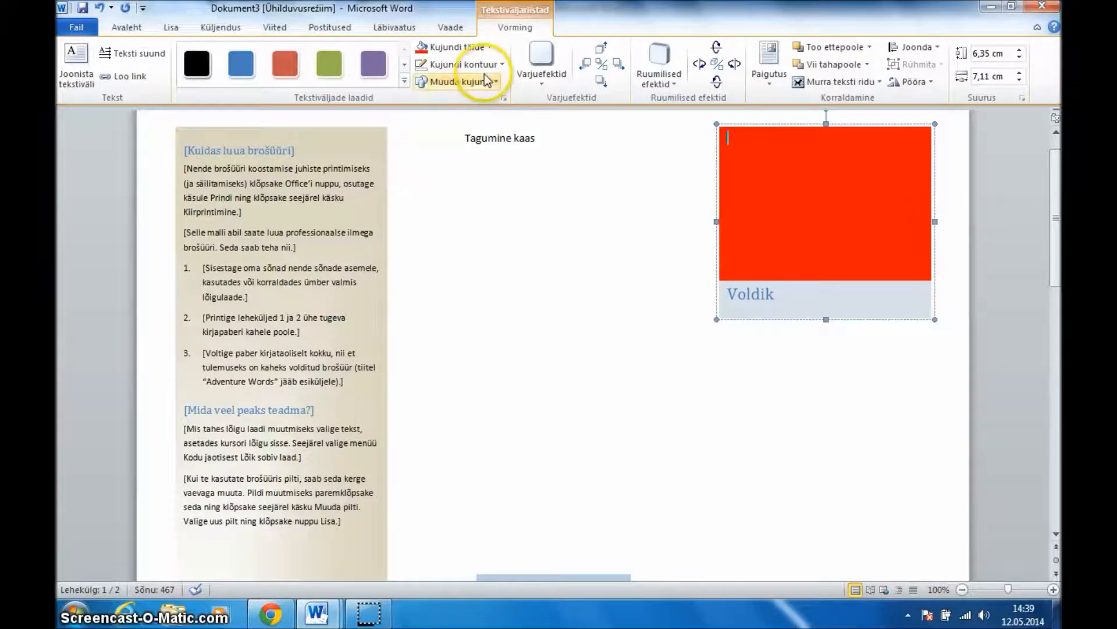
click(484, 47)
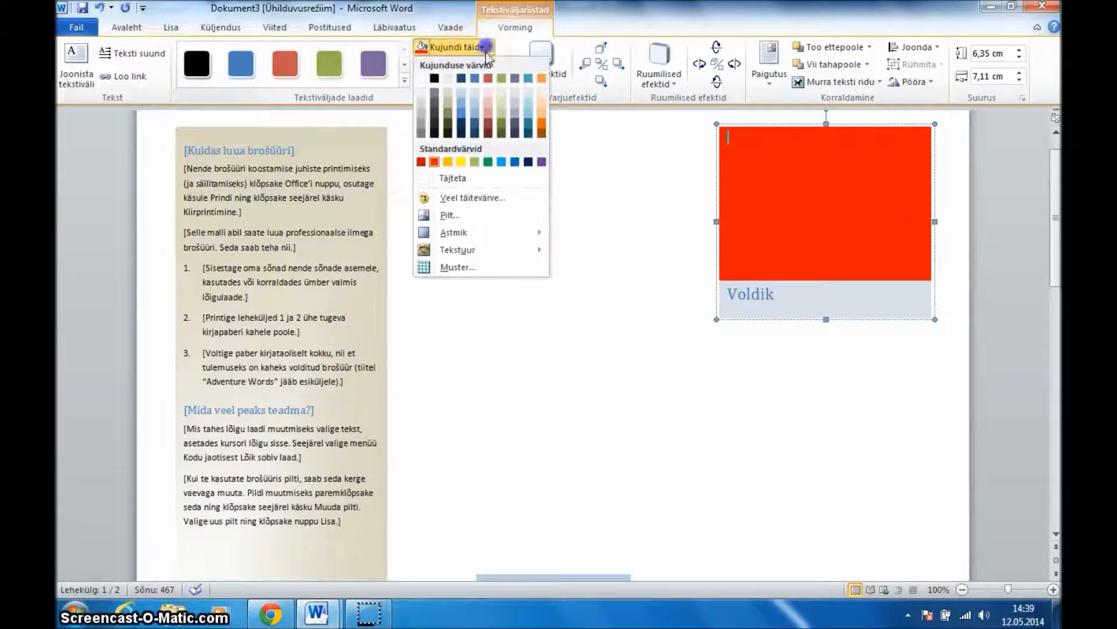
mouse_move(504, 251)
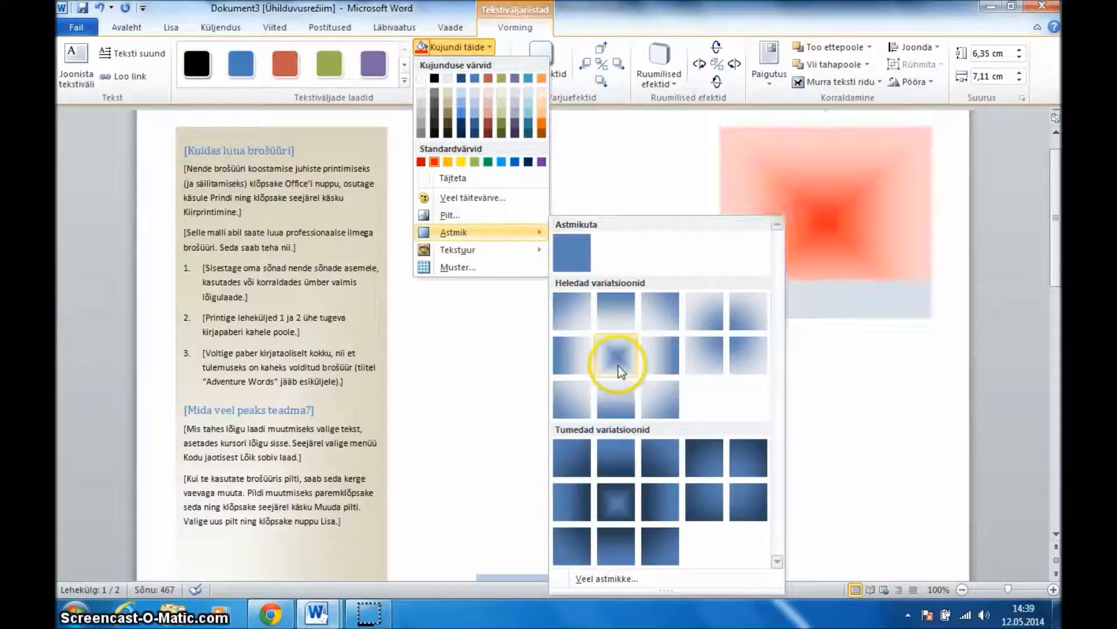
click(651, 362)
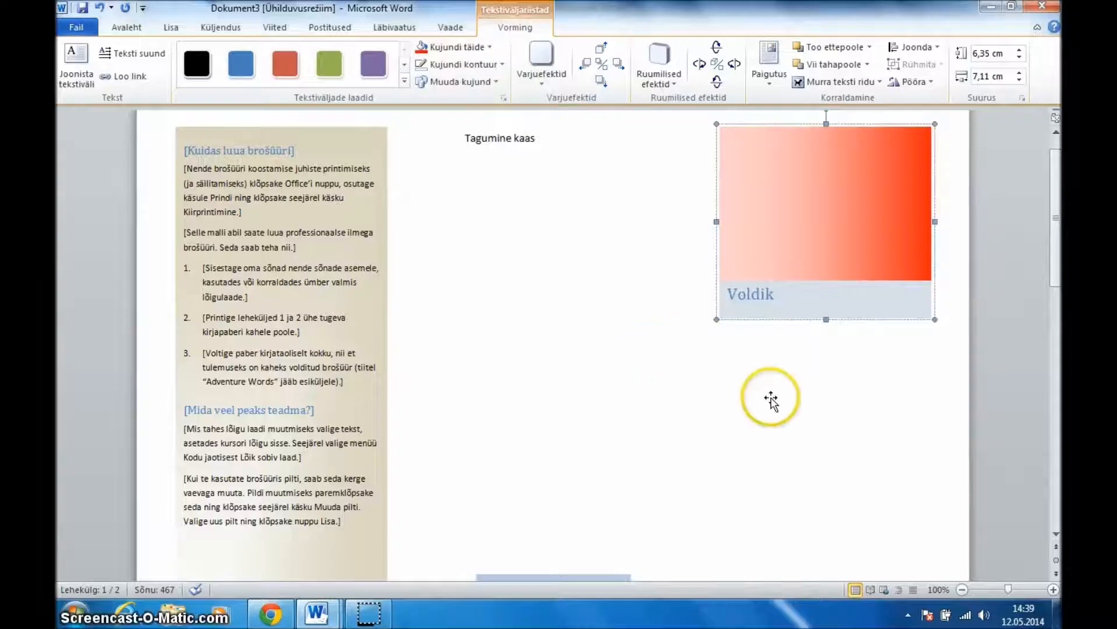
- Insert the green leaf on a heart from the "logo" clip art results and shrink it to about 5,11 × 5,32 cm
click(772, 400)
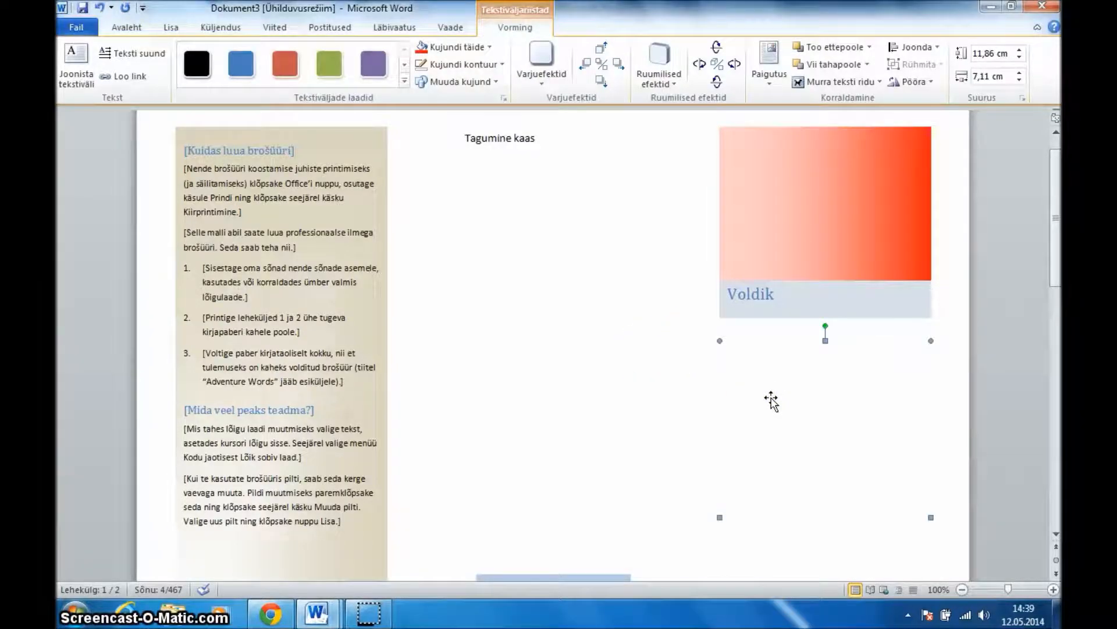
click(743, 370)
click(757, 392)
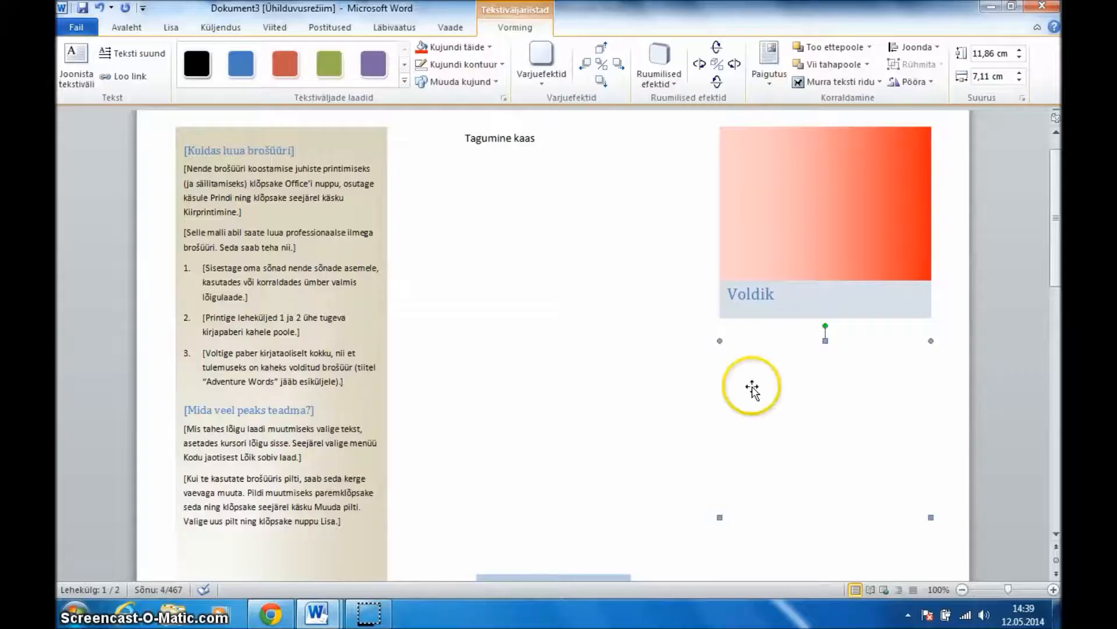
click(172, 29)
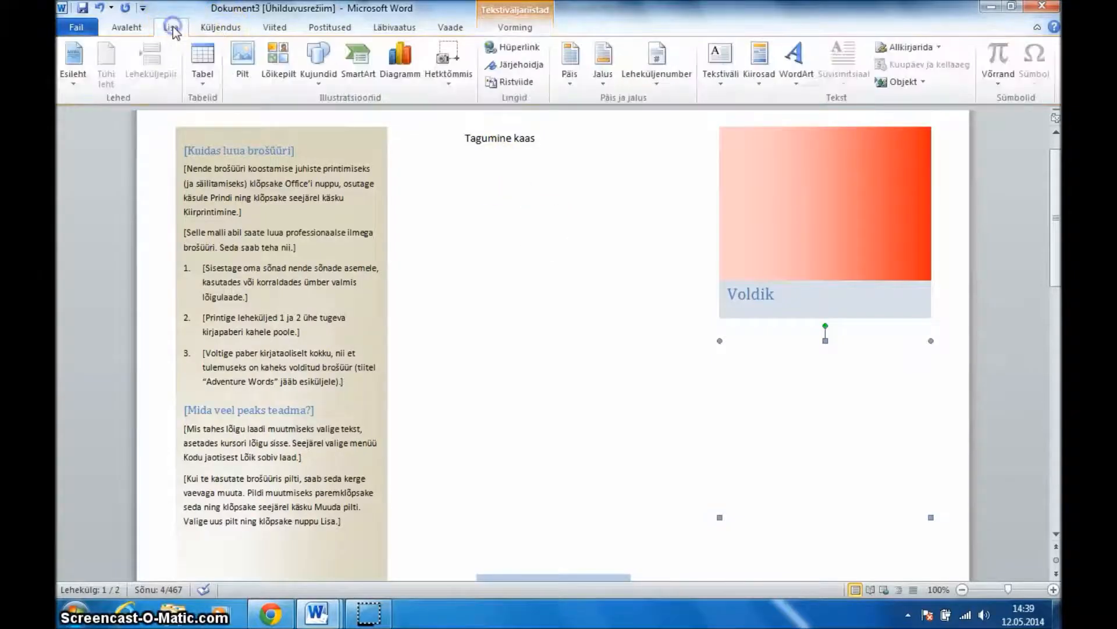
click(277, 86)
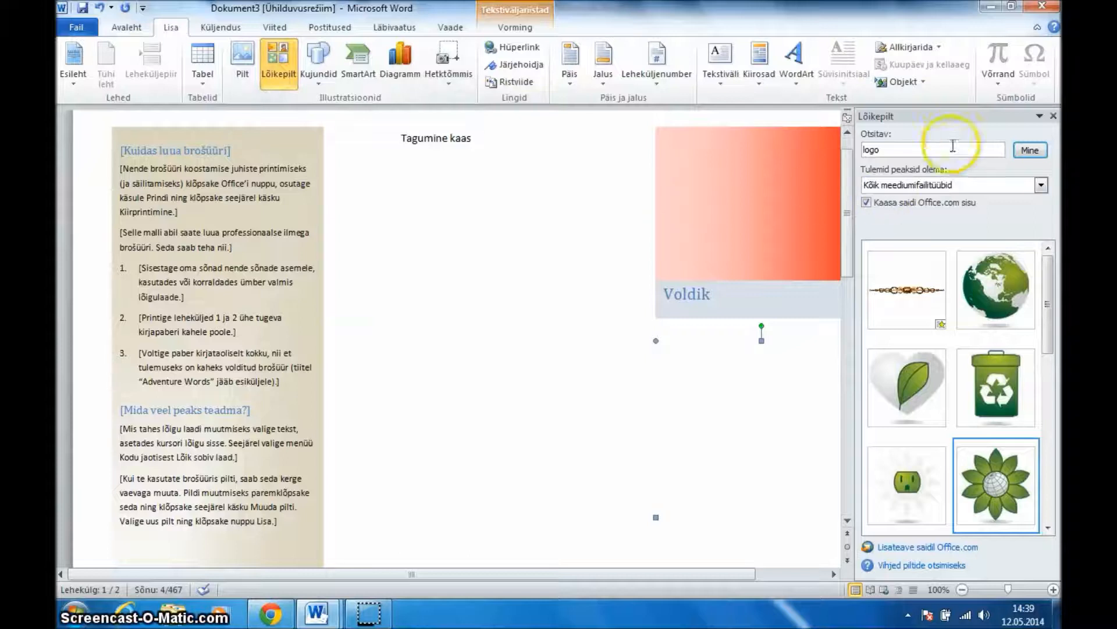
click(920, 382)
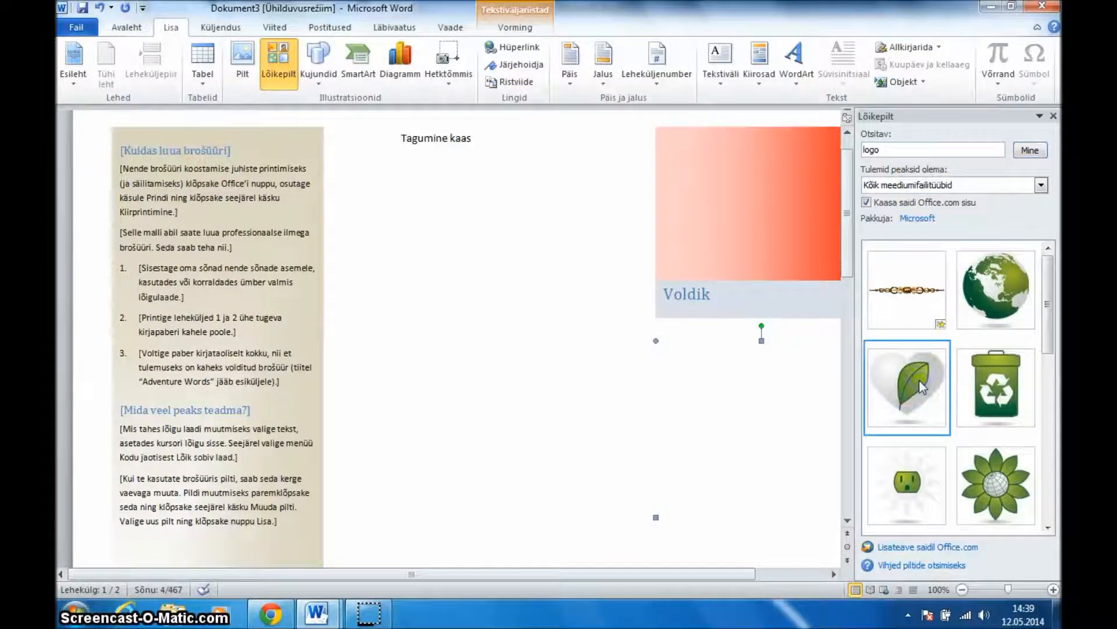
click(919, 383)
drag(359, 360, 269, 279)
- Set the leaf picture's text wrapping to Tihedalt and move the picture into the brochure's middle column
drag(187, 171, 421, 257)
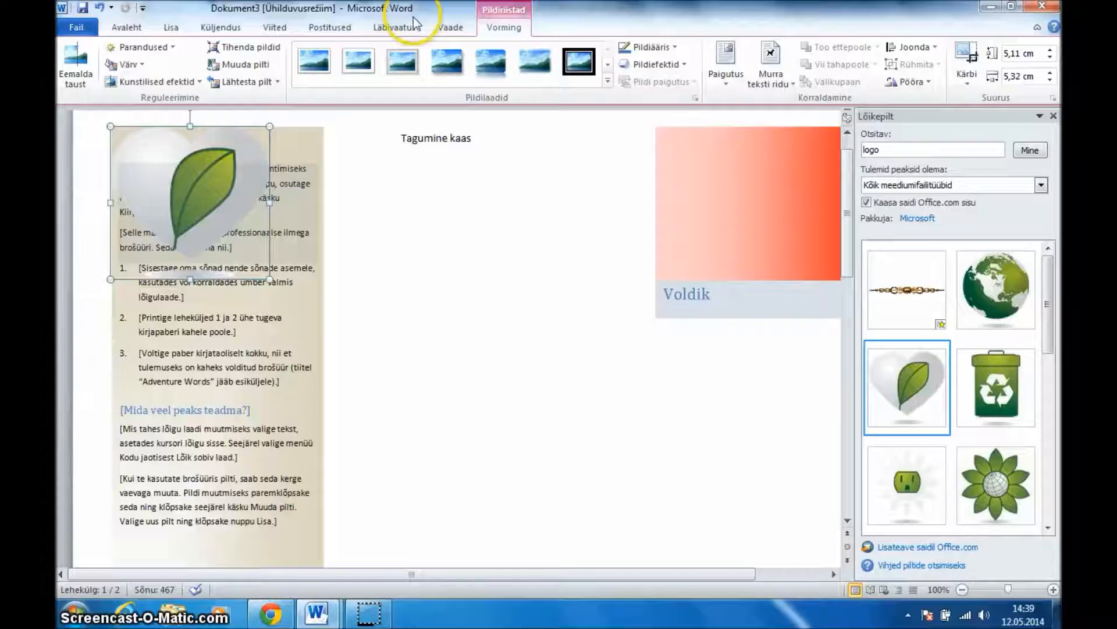
click(504, 12)
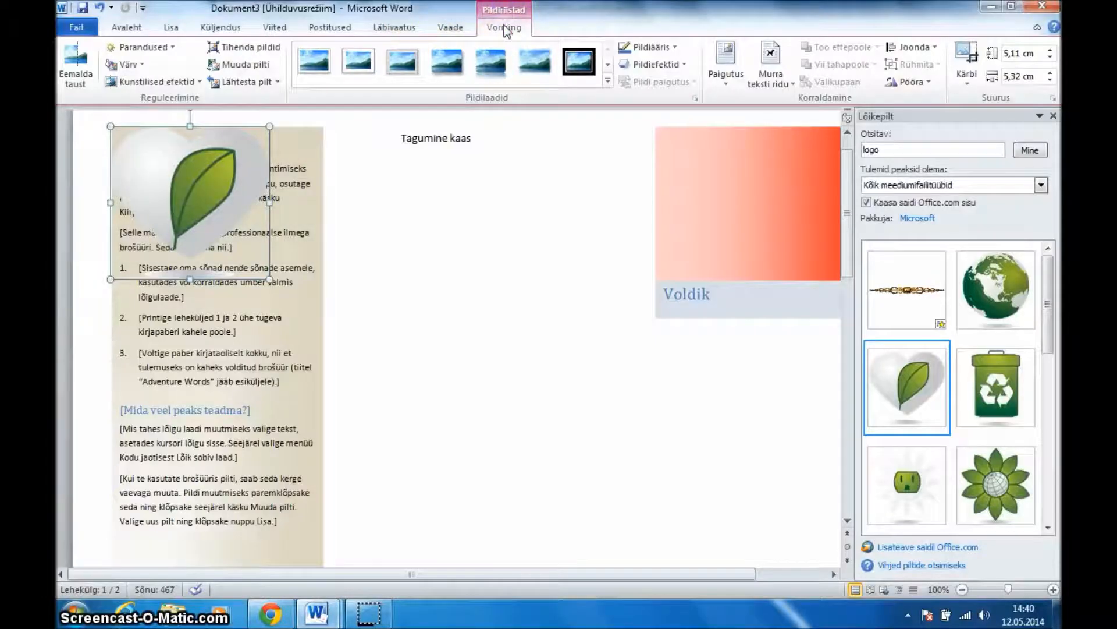
click(783, 85)
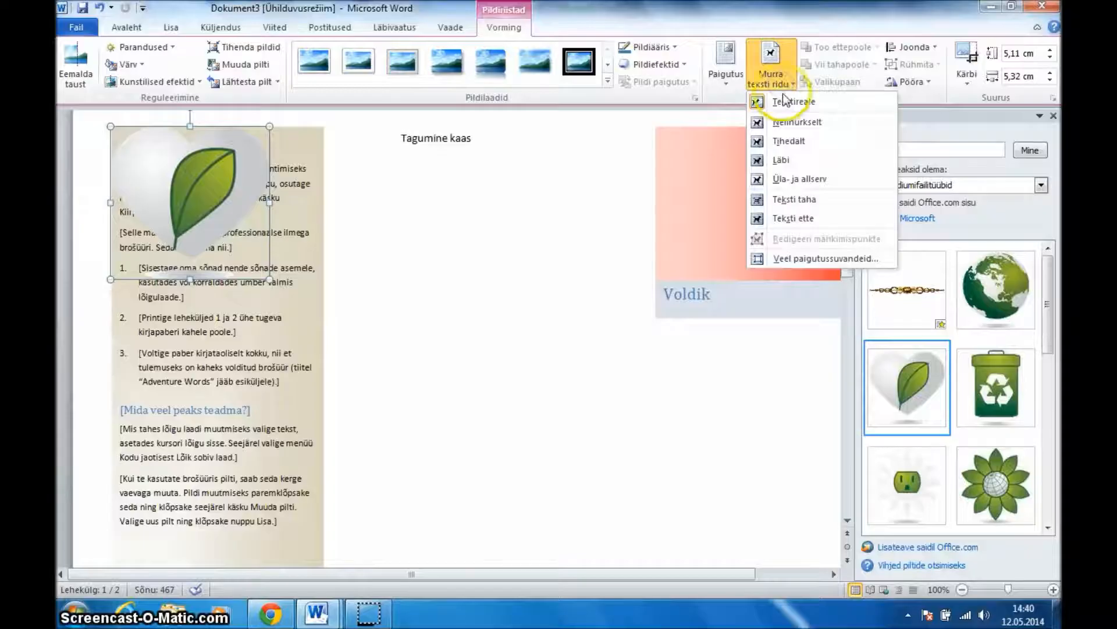
click(787, 141)
drag(198, 169, 493, 272)
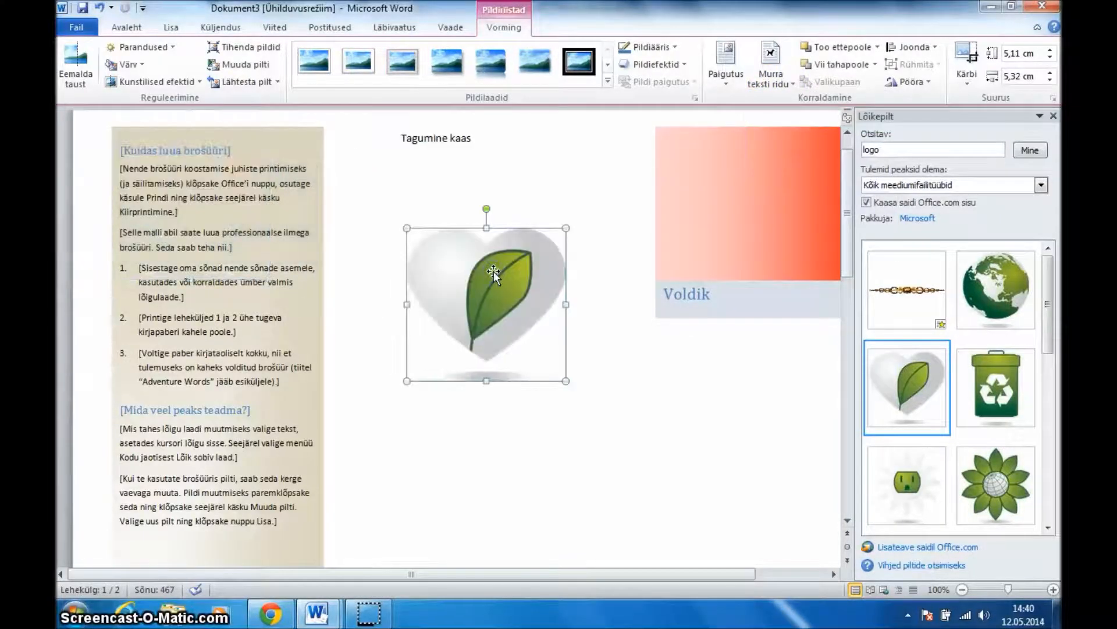
- Move the leaf picture onto the red cover panel and bring it in front of the text with Too teksti ette
drag(491, 271, 756, 176)
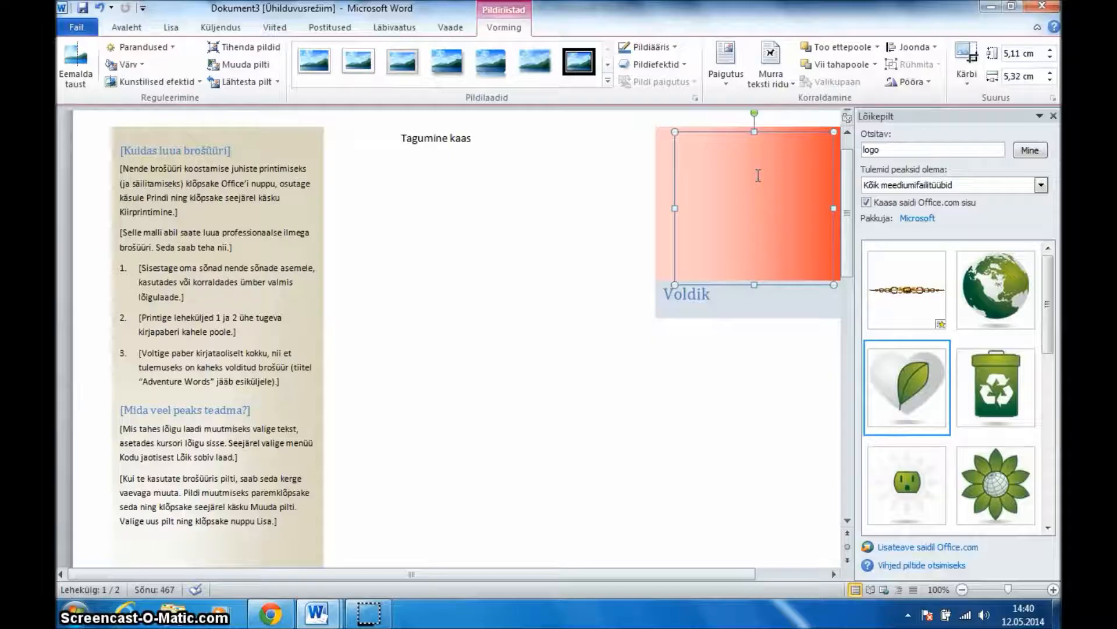
click(877, 47)
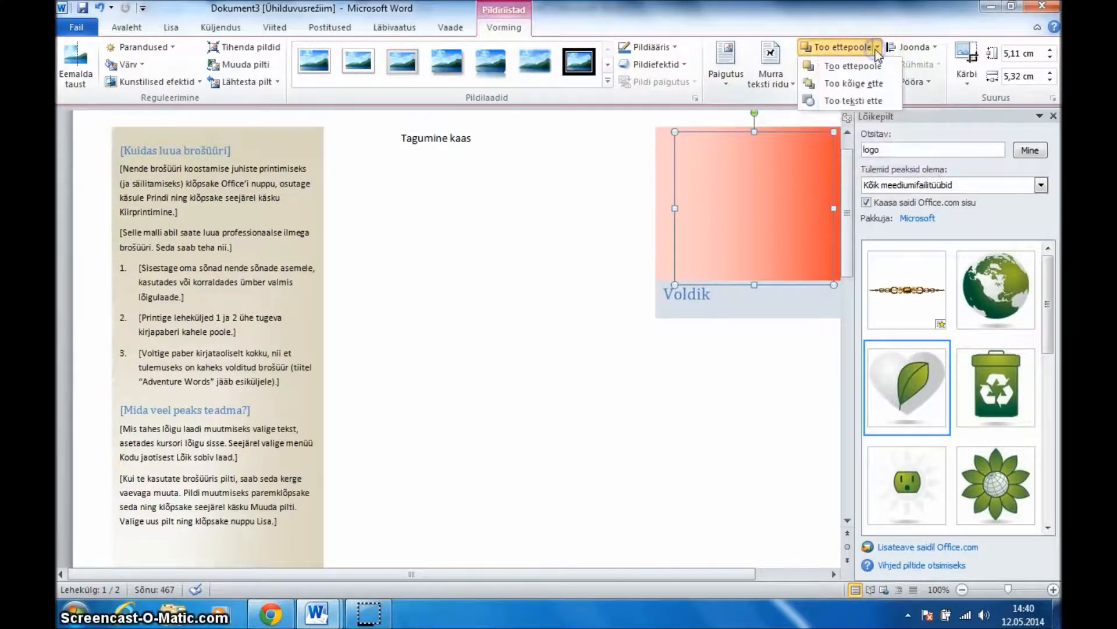
click(851, 102)
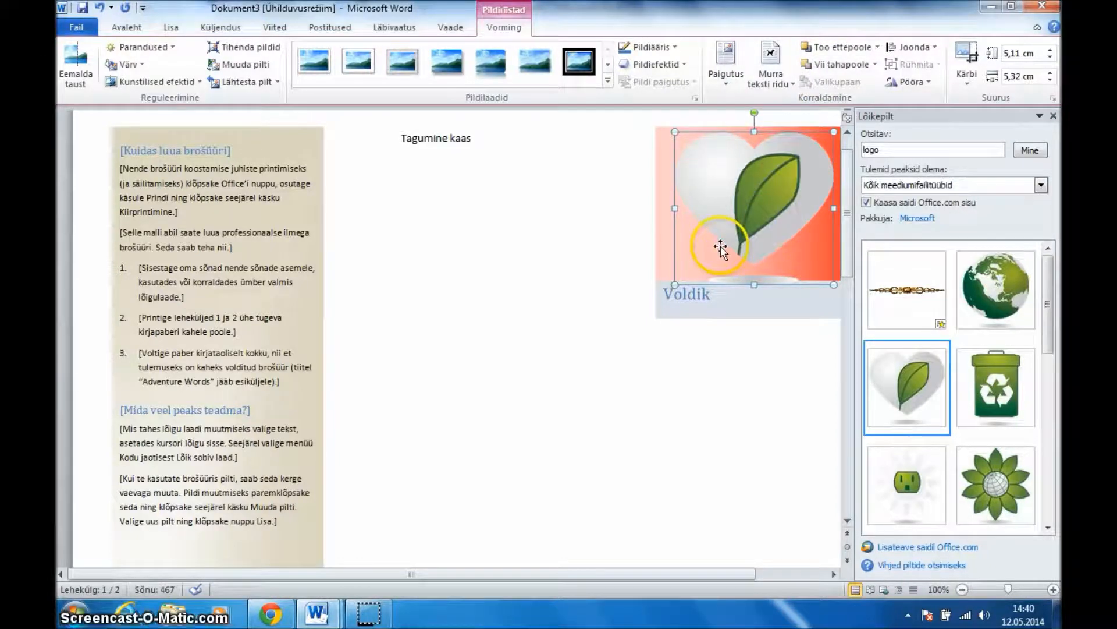
- Insert the GAG_logoJPEG picture from the Downloads folder and shrink it to about 5,17 × 6,01 cm
click(174, 27)
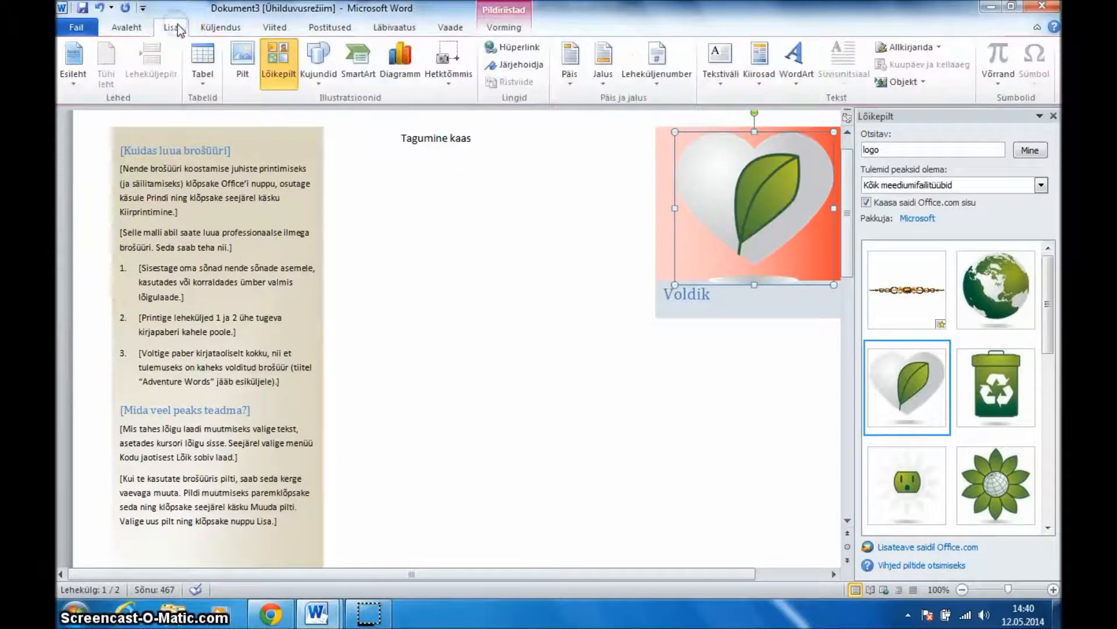
click(243, 58)
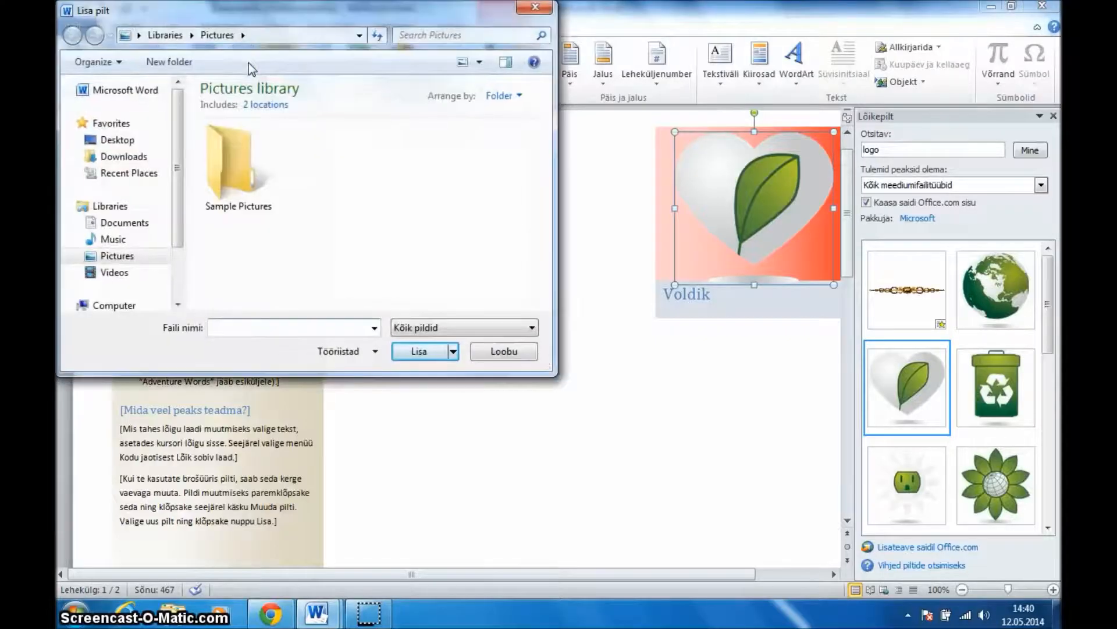
click(119, 157)
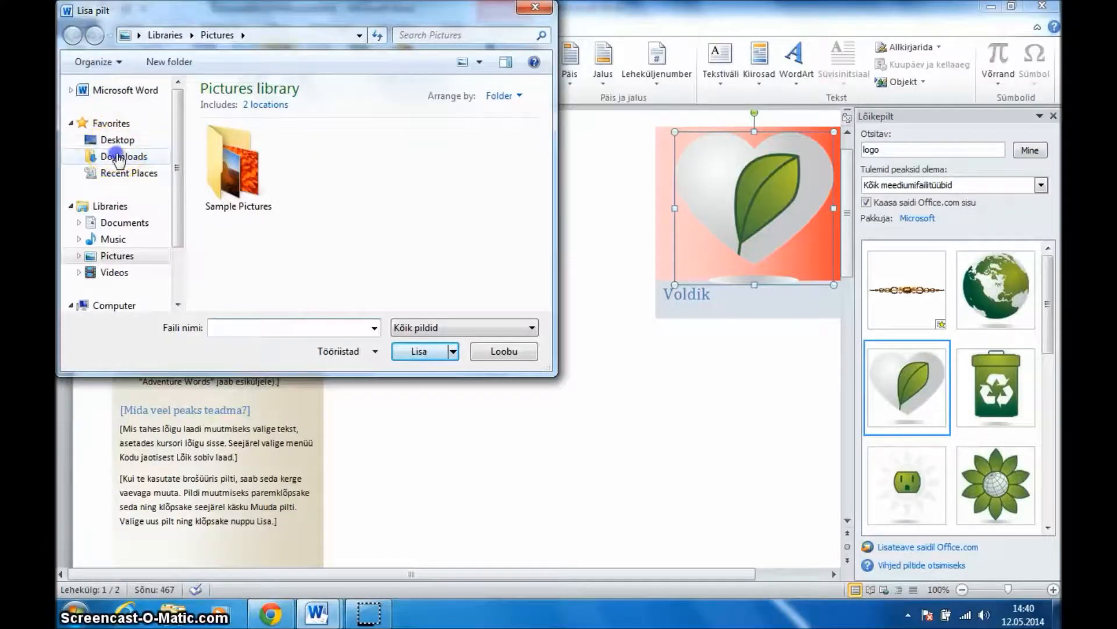
click(239, 125)
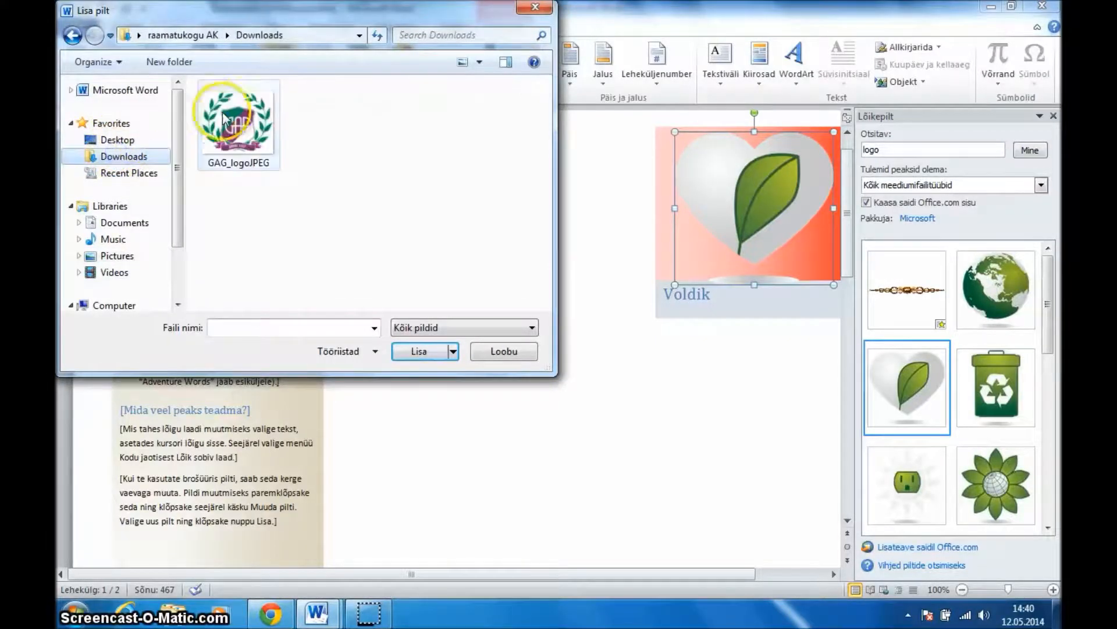
click(418, 349)
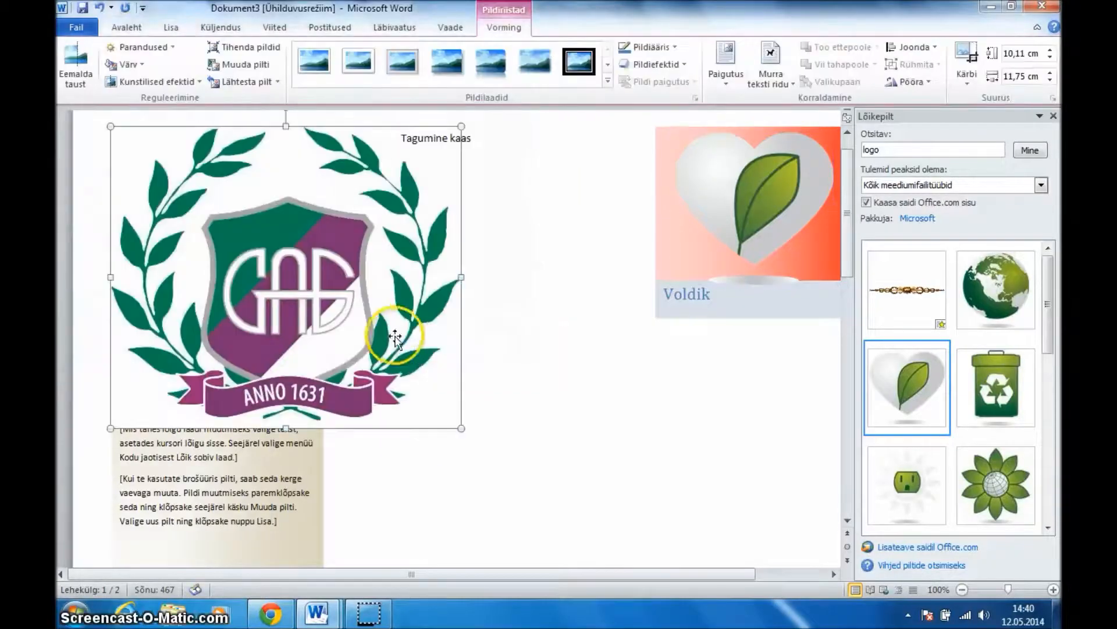
drag(462, 428, 294, 260)
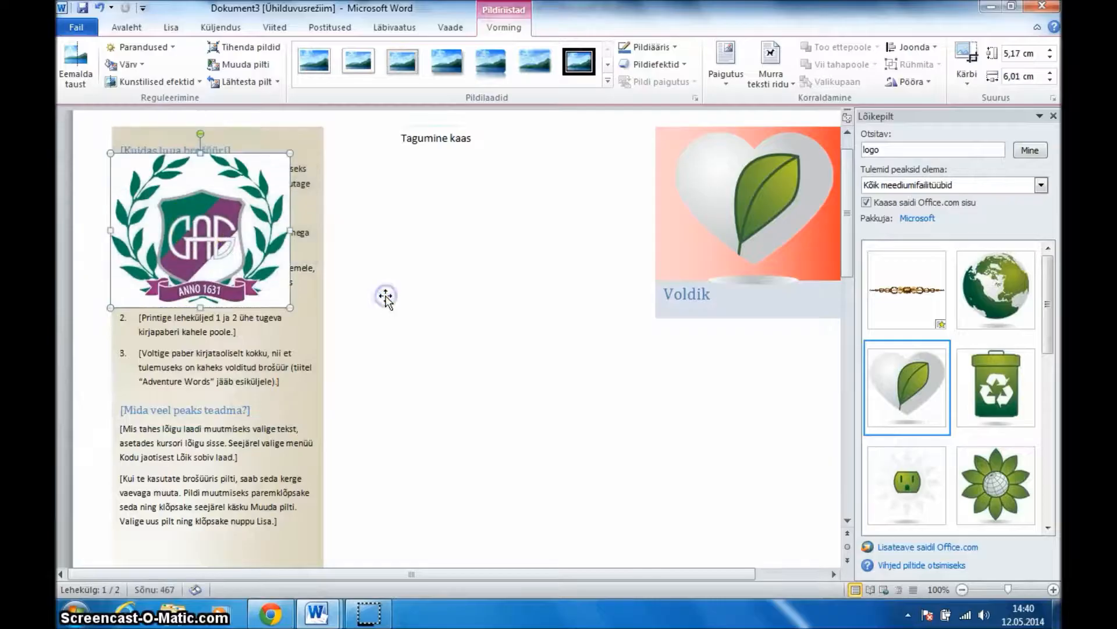
- Set the crest logo's text wrapping to Tihedalt and move the logo into the middle column below "Tagumine kaas"
click(785, 84)
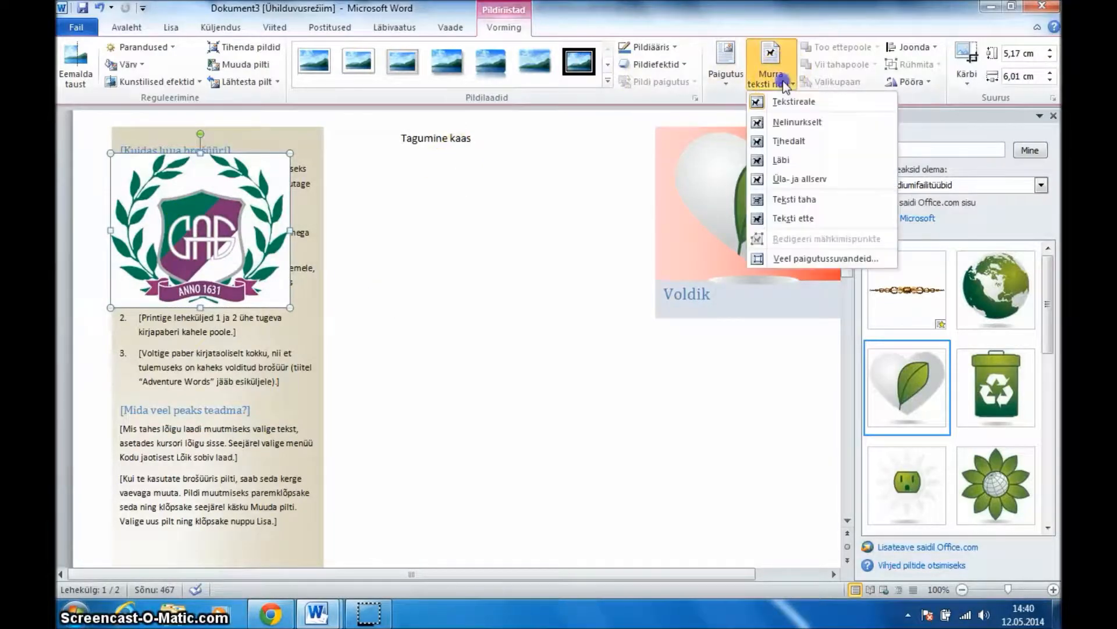
click(788, 142)
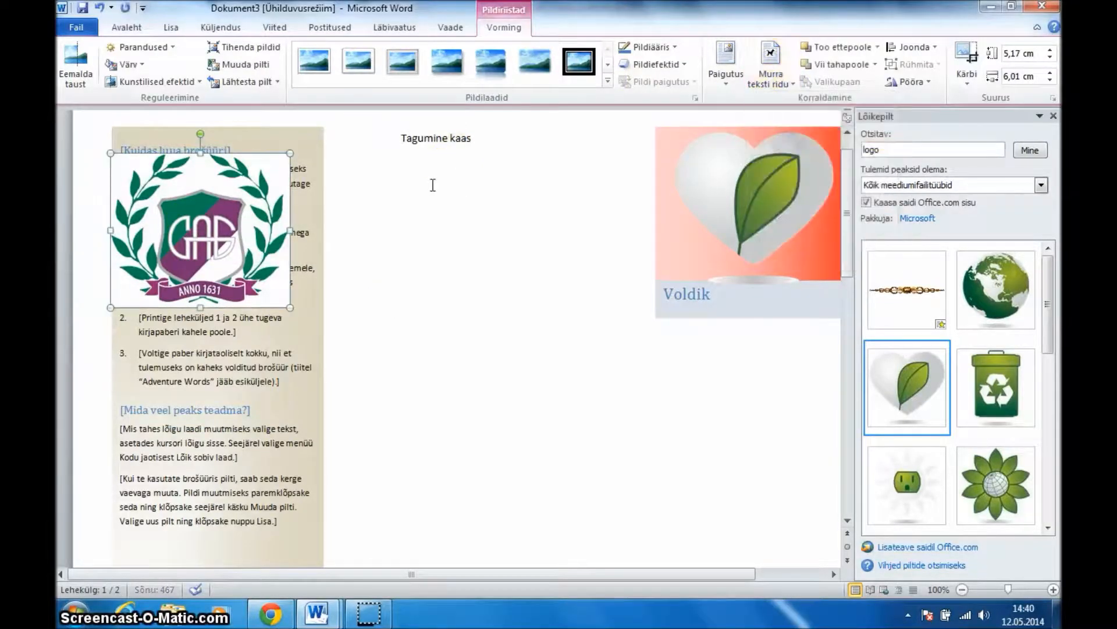
click(209, 227)
drag(210, 227, 483, 379)
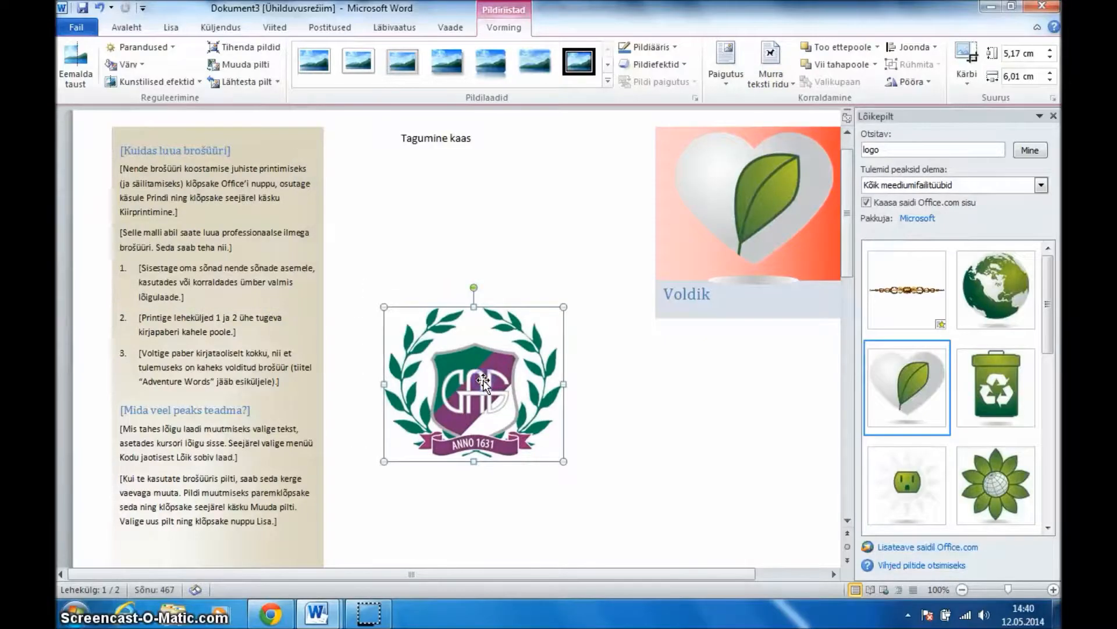
- Select the body text under "Mida veel peaks teadma?" in the beige panel and close the clip art pane
click(246, 470)
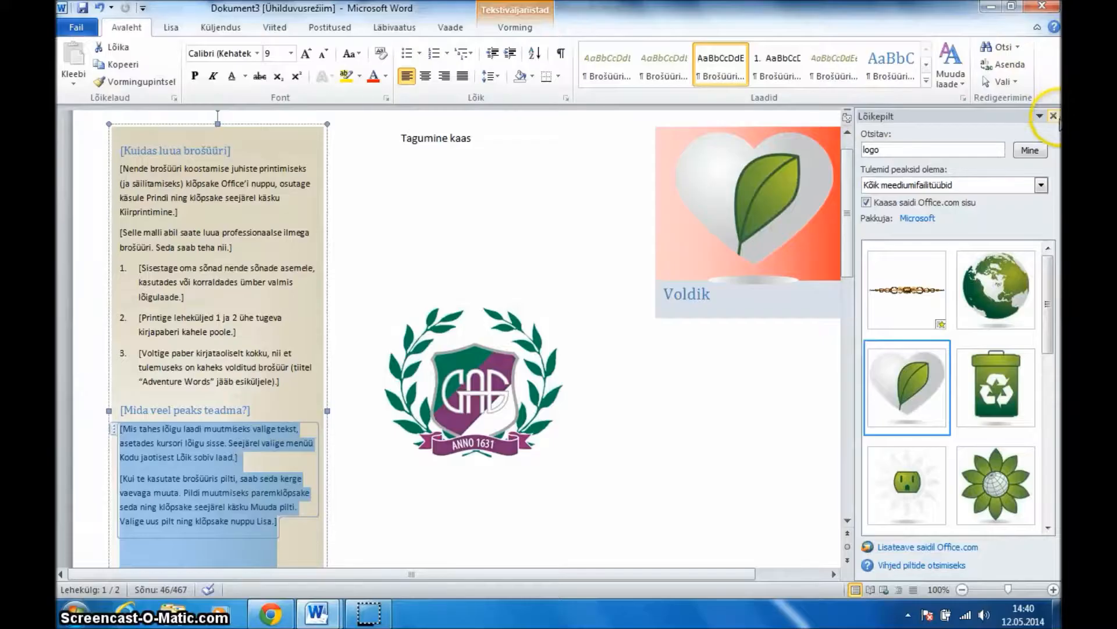
click(1054, 116)
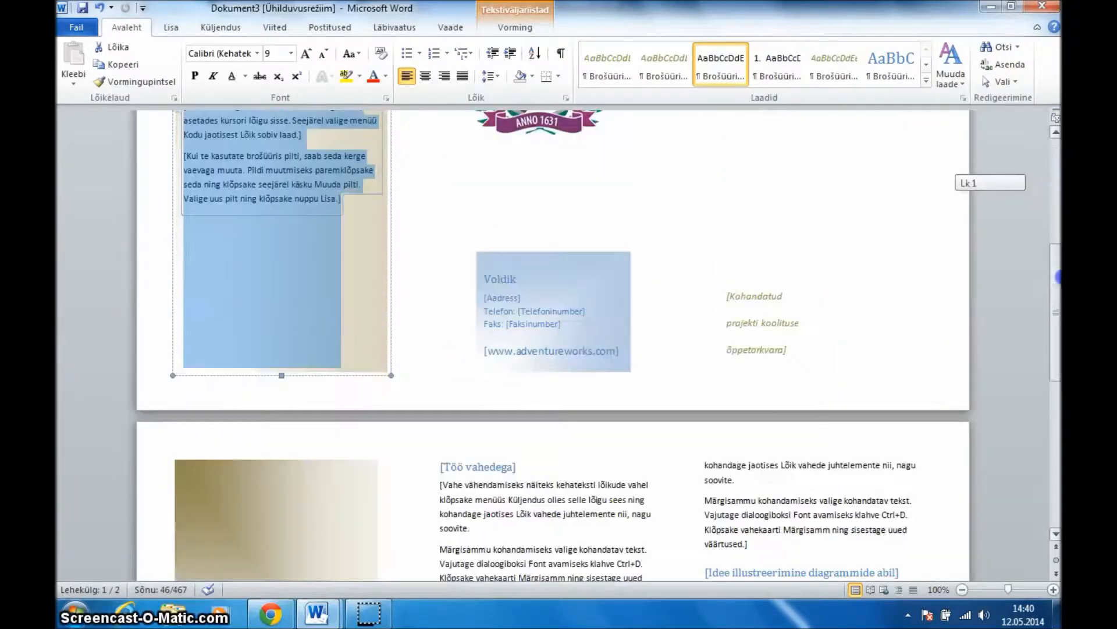